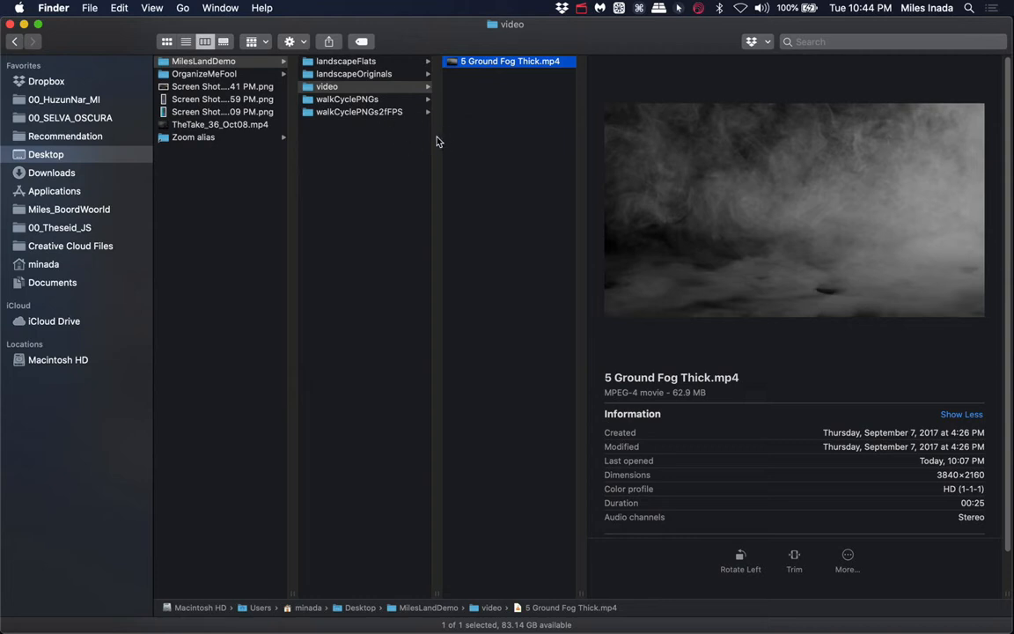
Switch to Adobe After Effects and close its Home screen to work in an untitled project.
{"action": "mouse_move", "coordinate": [434, 630]}
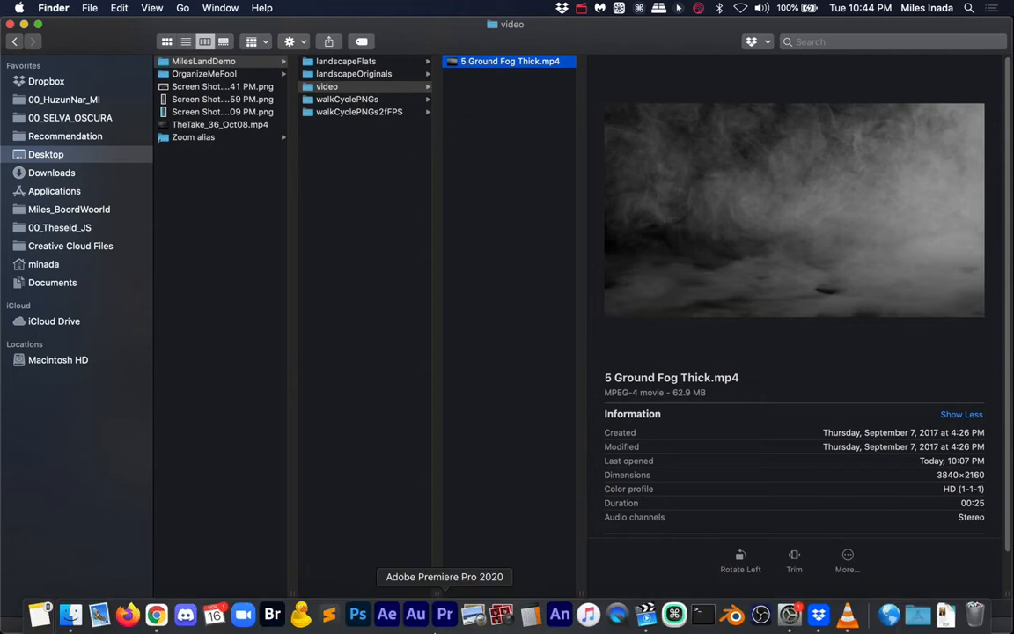
{"action": "left_click", "coordinate": [388, 614]}
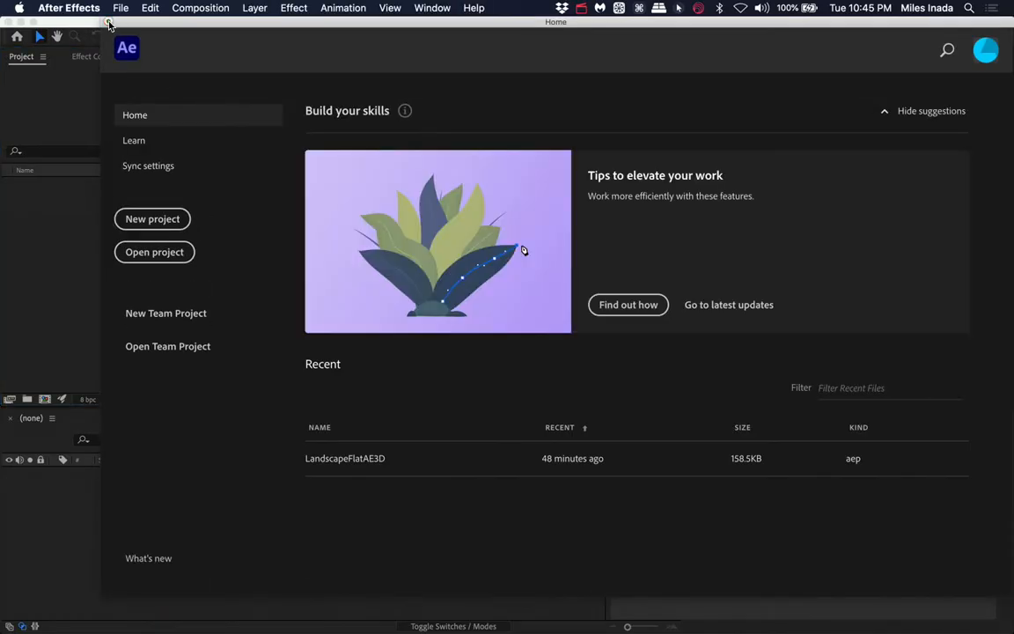
{"action": "left_click", "coordinate": [107, 22]}
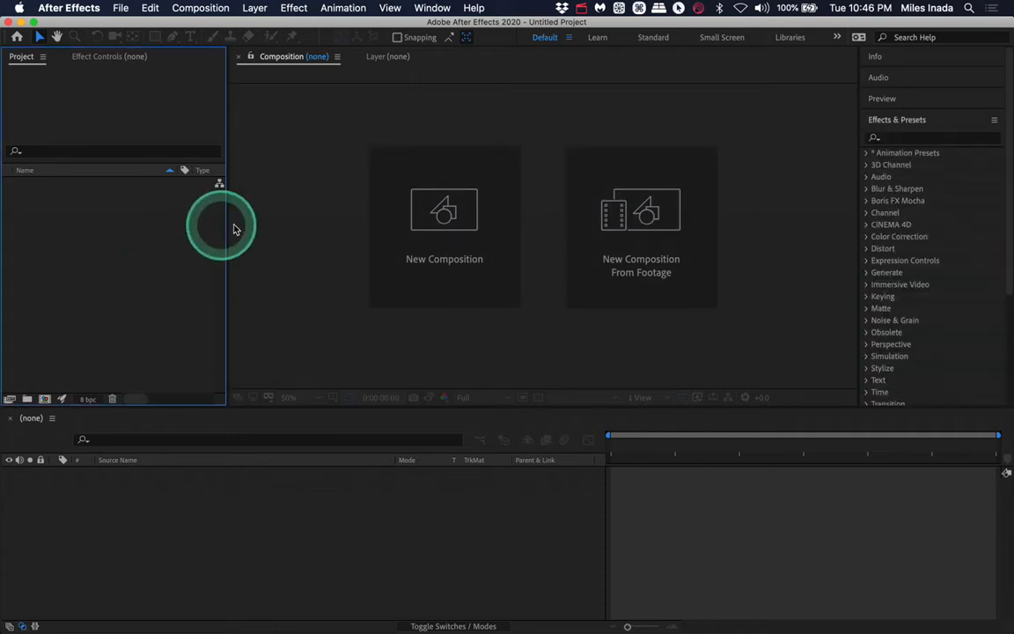
Import the landscapeFlats folder from MilesLandDemo on the Desktop and expand it in the project.
{"action": "left_click", "coordinate": [105, 227]}
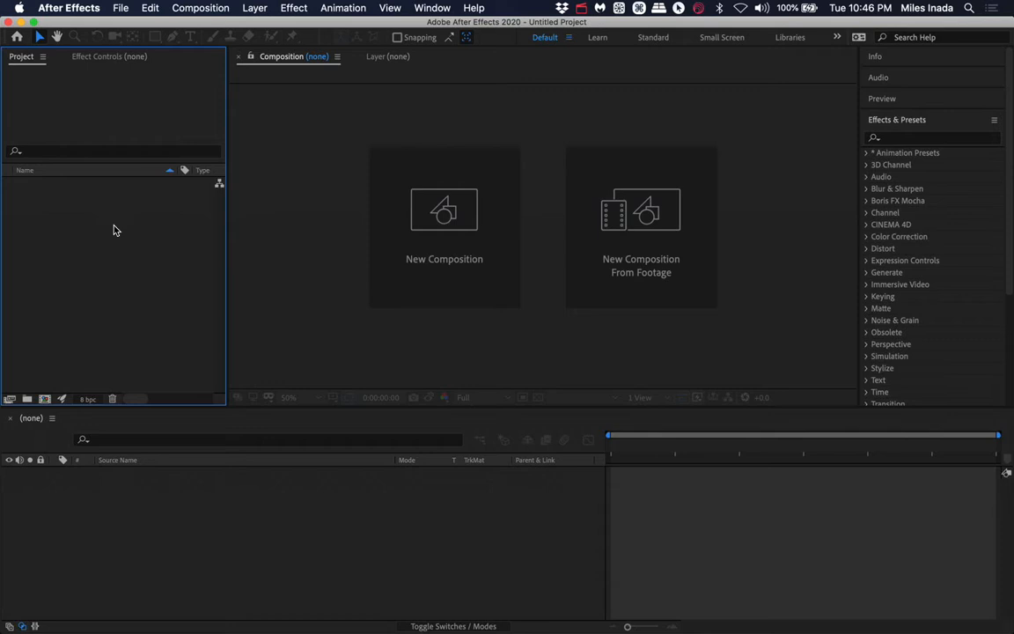
{"action": "key", "text": "super+i"}
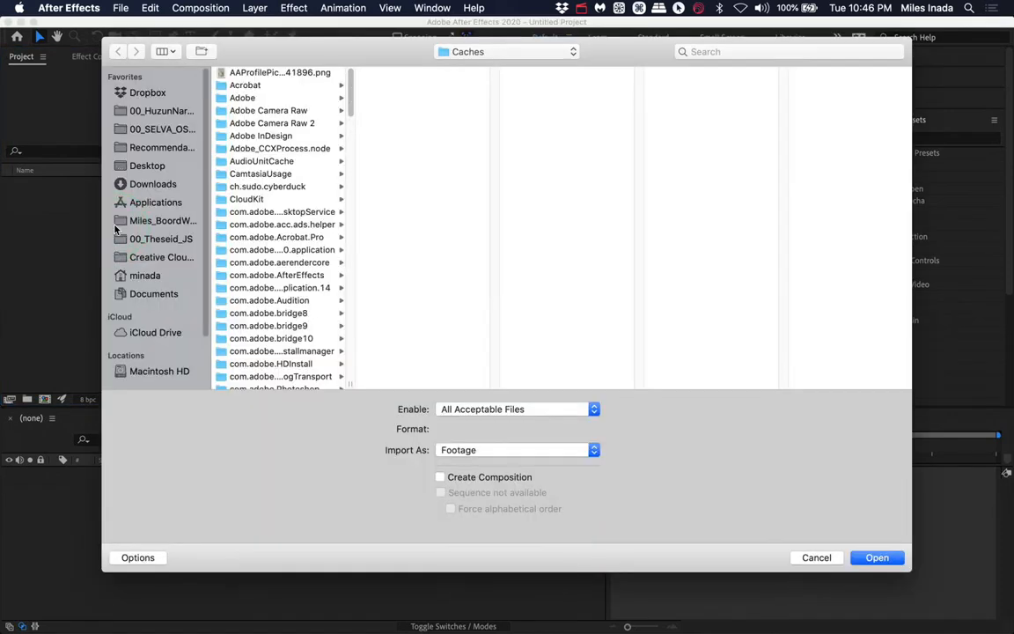
{"action": "left_click", "coordinate": [157, 169]}
{"action": "left_click", "coordinate": [268, 72]}
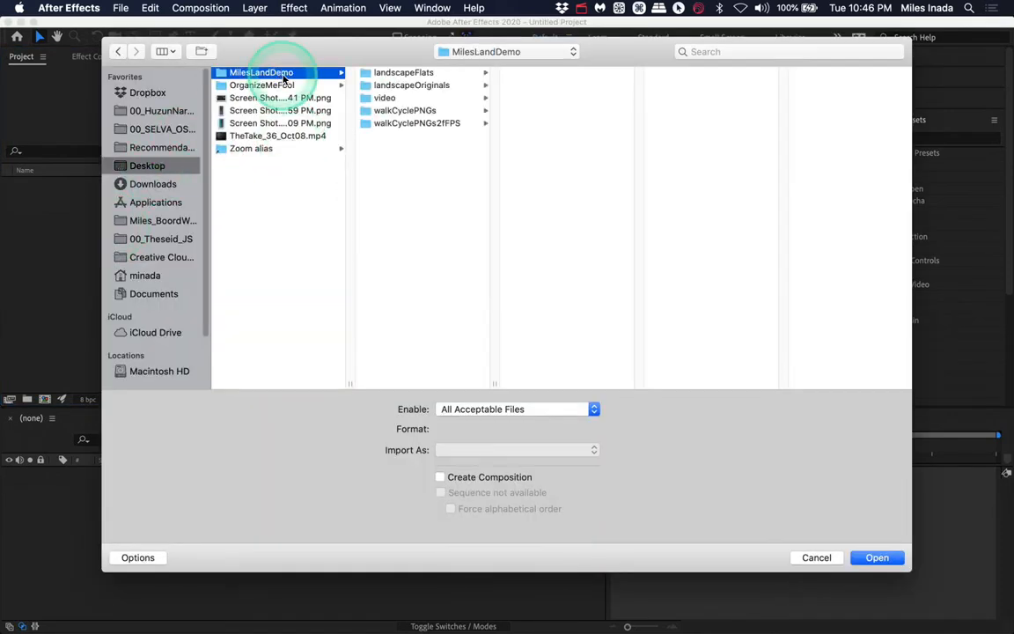
{"action": "left_click", "coordinate": [401, 72]}
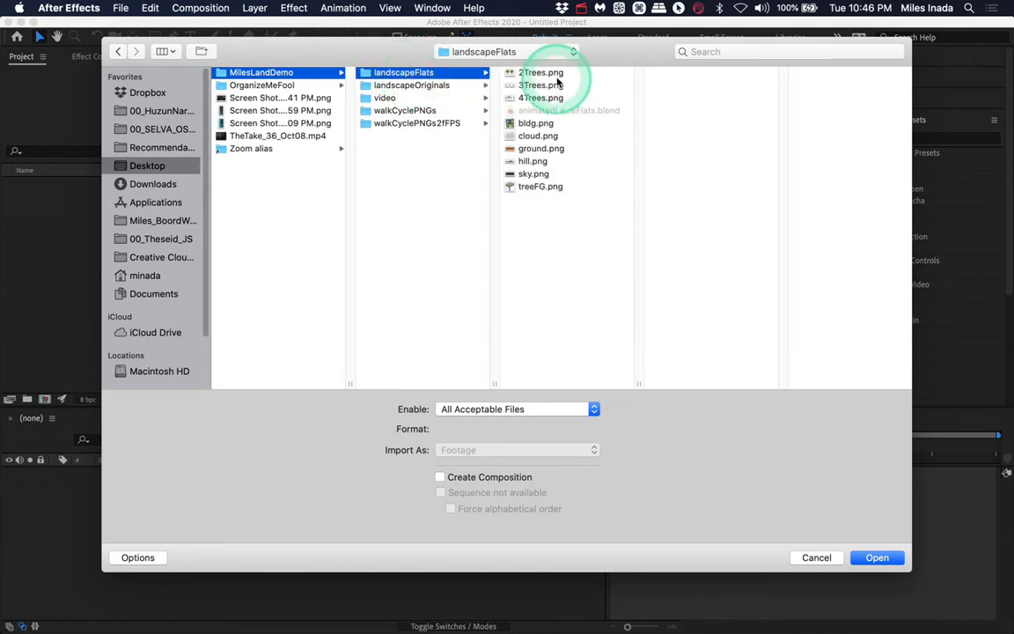
{"action": "left_click", "coordinate": [555, 75]}
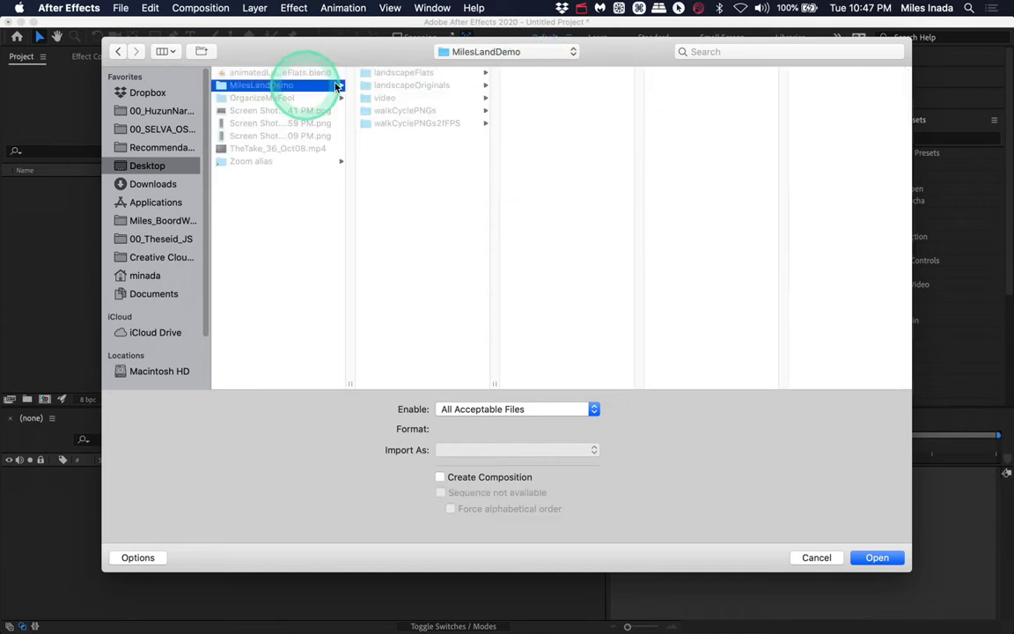
{"action": "left_click", "coordinate": [384, 76]}
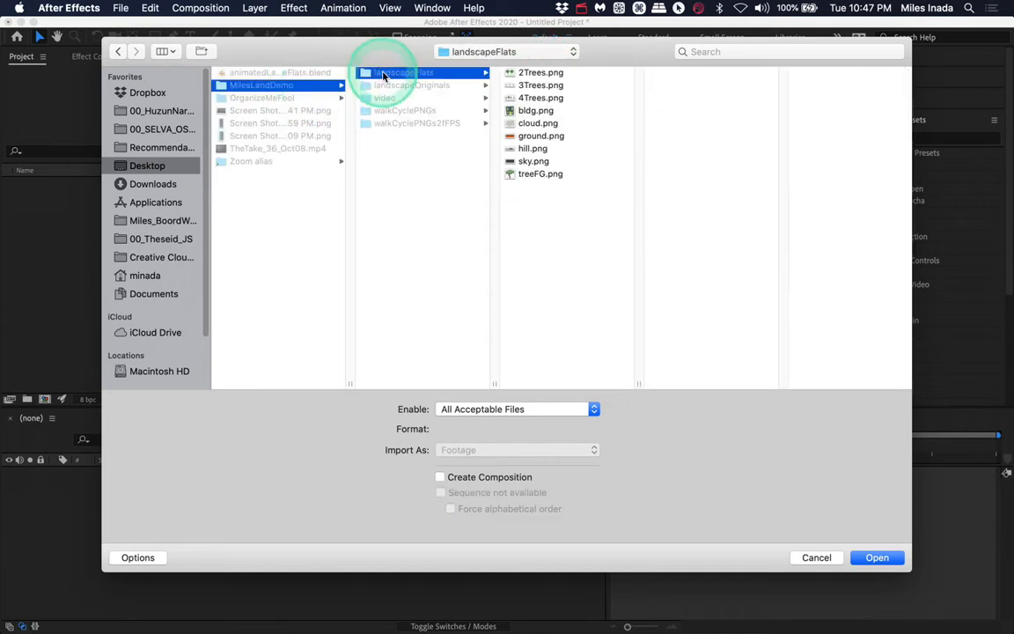
{"action": "left_click", "coordinate": [877, 557]}
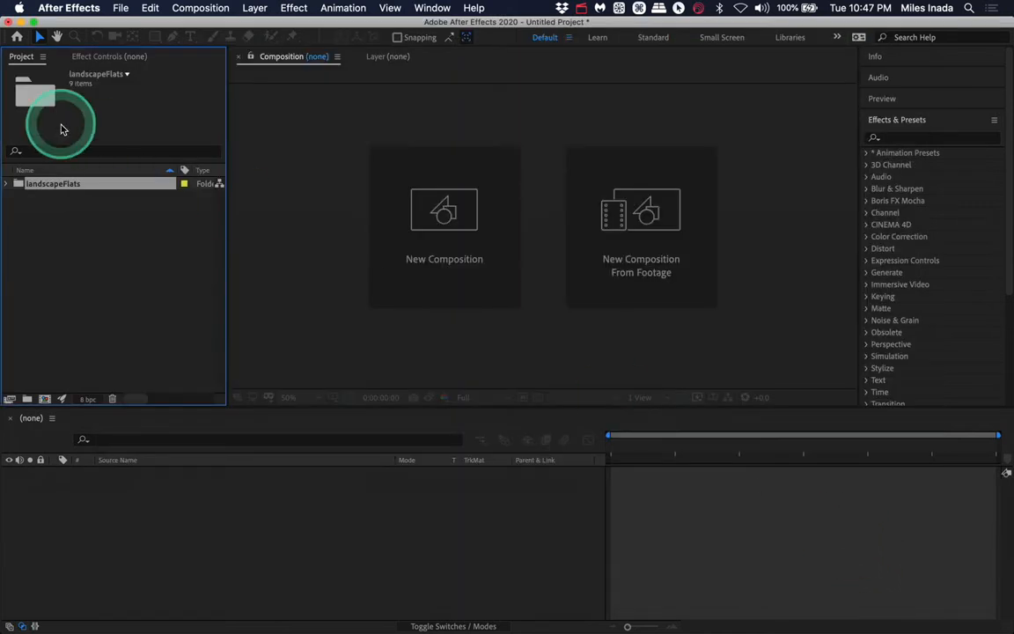
{"action": "left_click", "coordinate": [6, 185]}
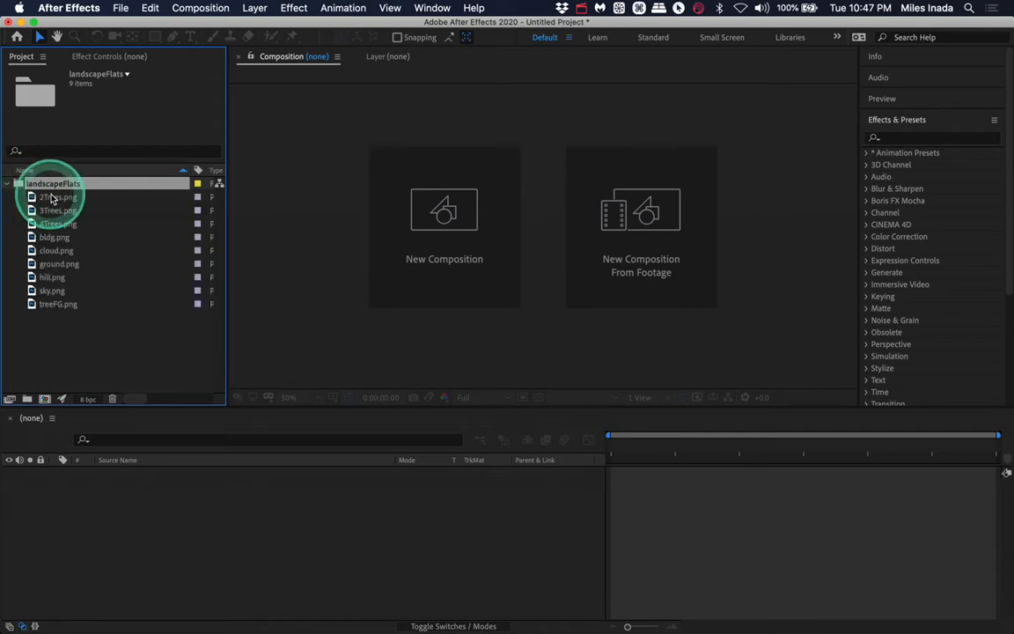
{"action": "left_click", "coordinate": [6, 186]}
{"action": "left_click", "coordinate": [7, 185]}
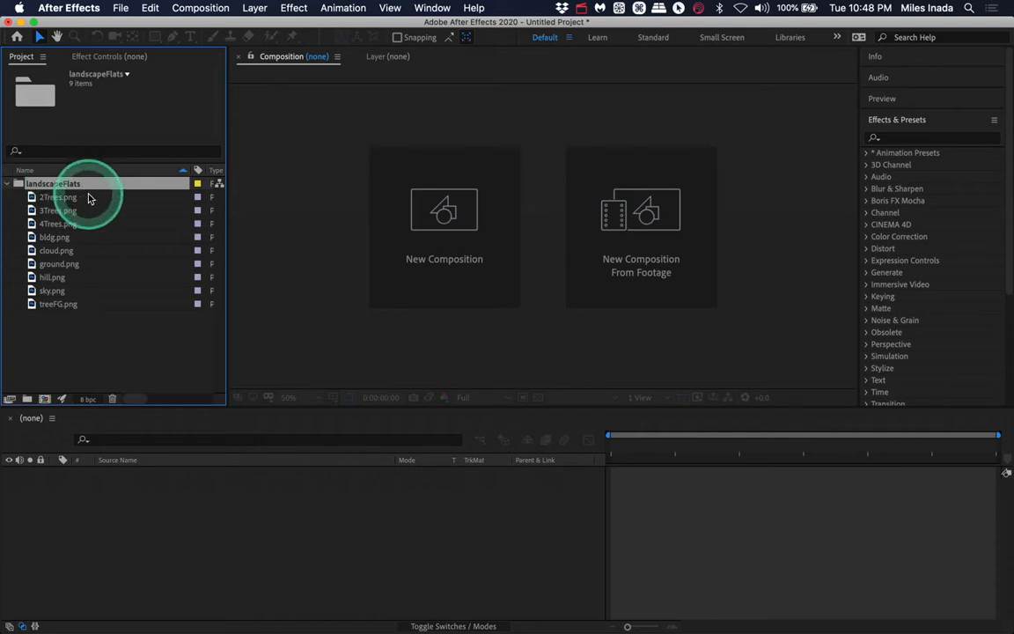
Create a 1920 x 1080, 29.97 fps, 30-second composition named Main and place it outside the landscapeFlats folder.
{"action": "left_click", "coordinate": [443, 216]}
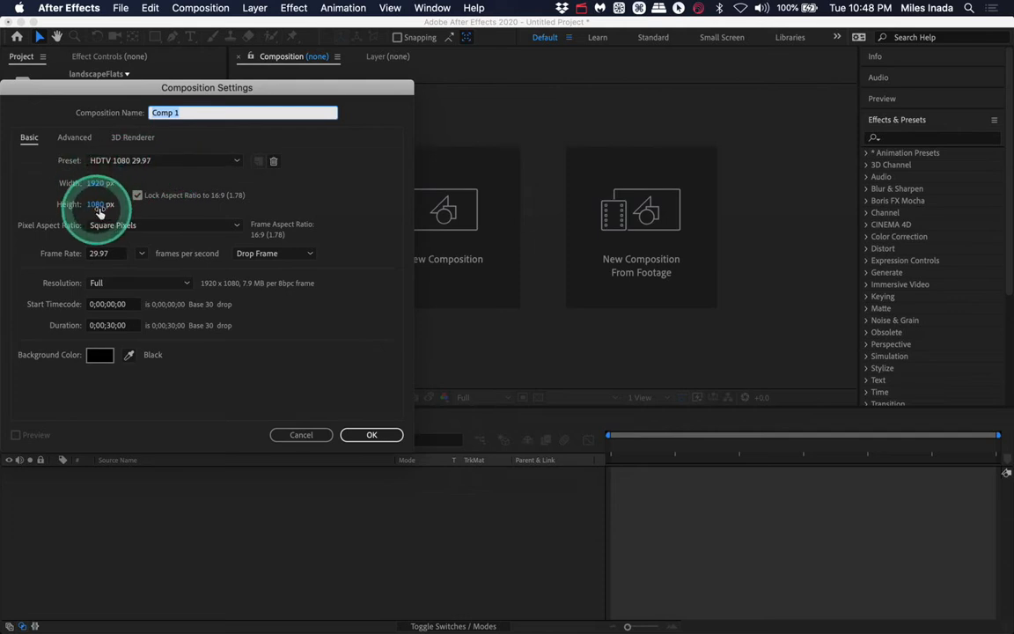
{"action": "key", "text": "Return"}
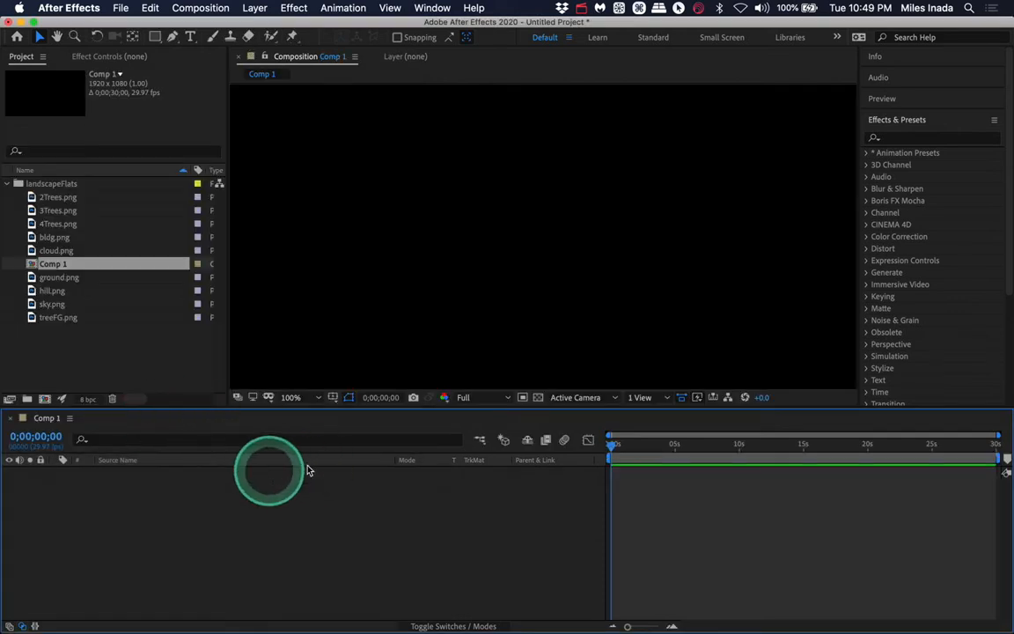
{"action": "left_click", "coordinate": [49, 269]}
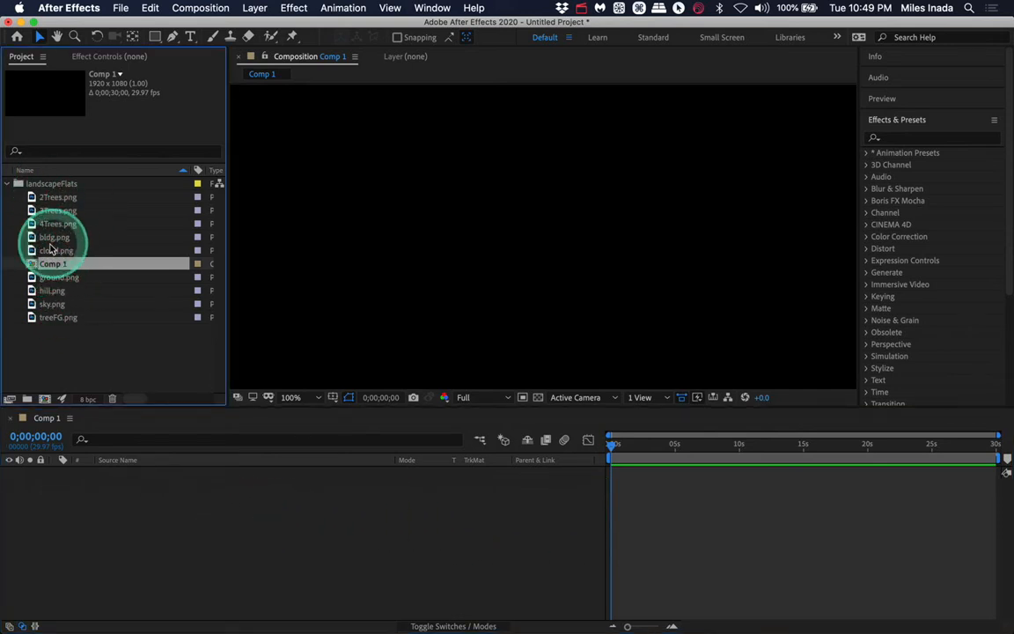
{"action": "key", "text": "Return"}
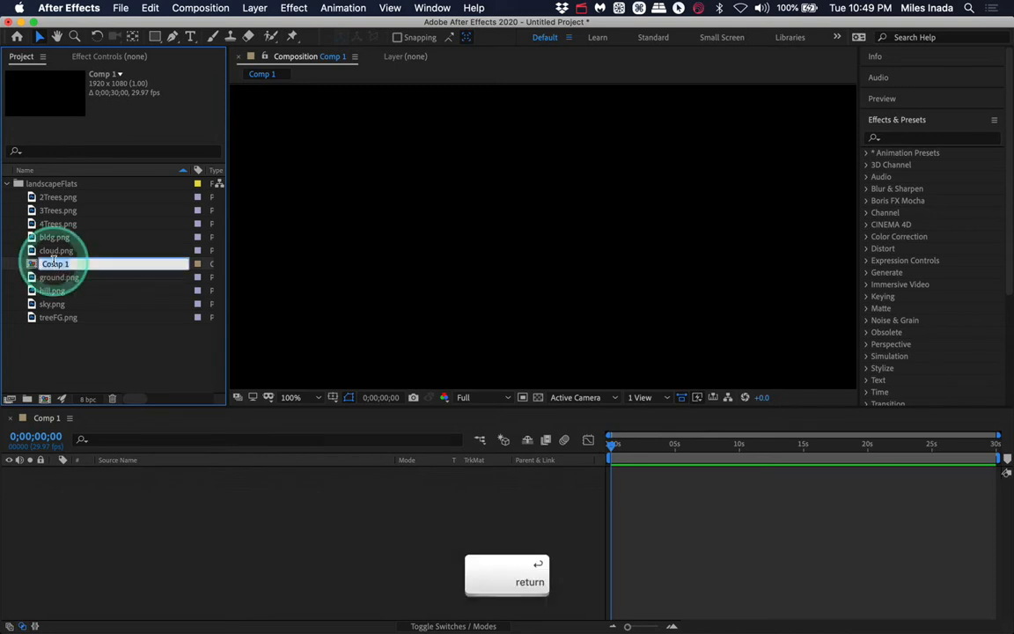
{"action": "type", "text": "Main"}
{"action": "key", "text": "Return"}
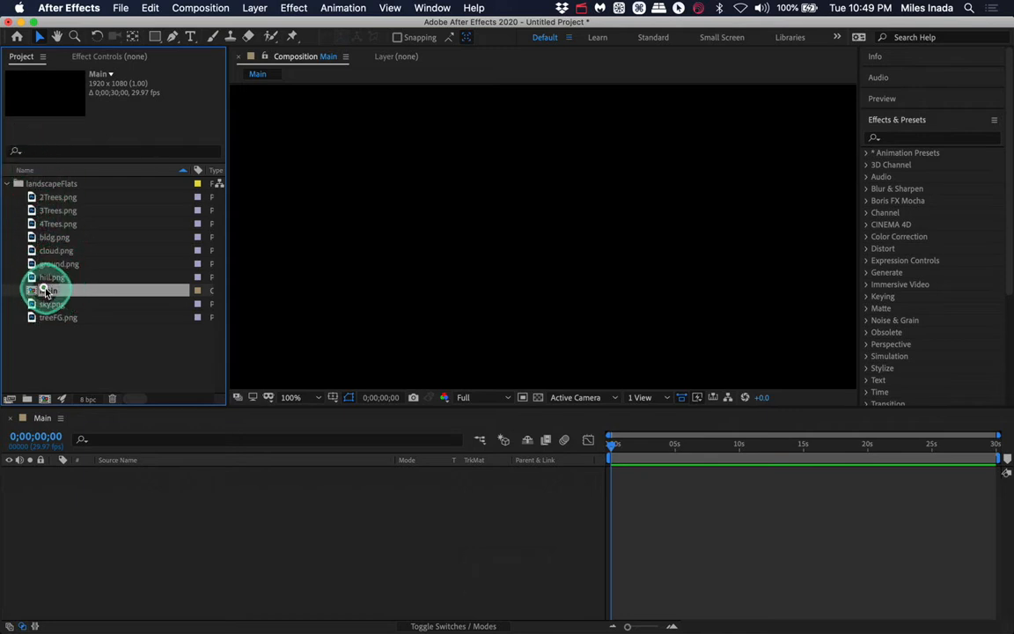
{"action": "left_click_drag", "start_coordinate": [41, 290], "coordinate": [51, 250]}
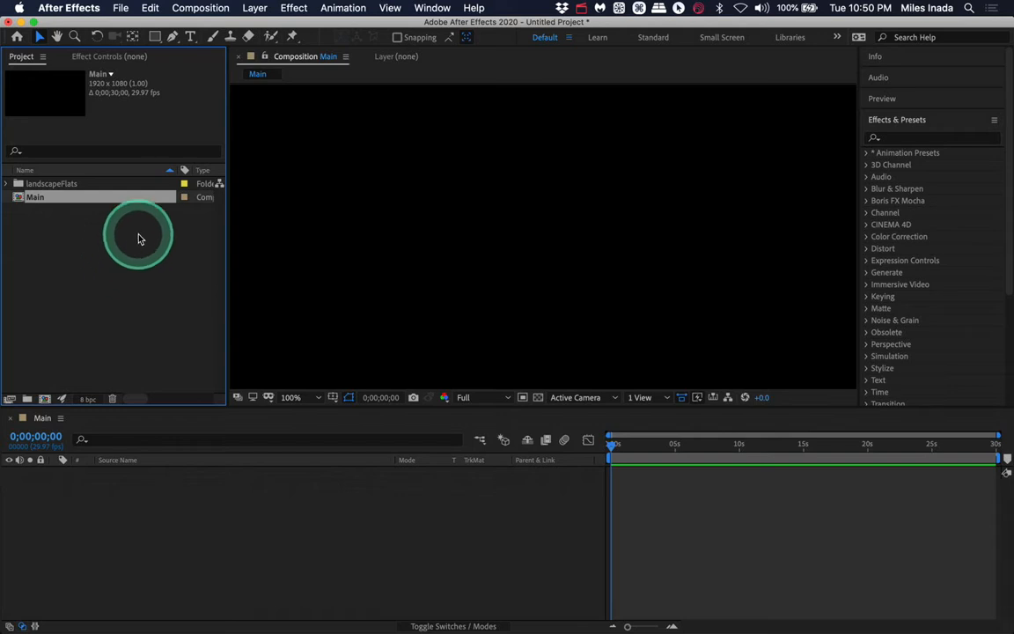
Add a two-node camera layer with the 50mm preset to the Main composition.
{"action": "left_click", "coordinate": [255, 9]}
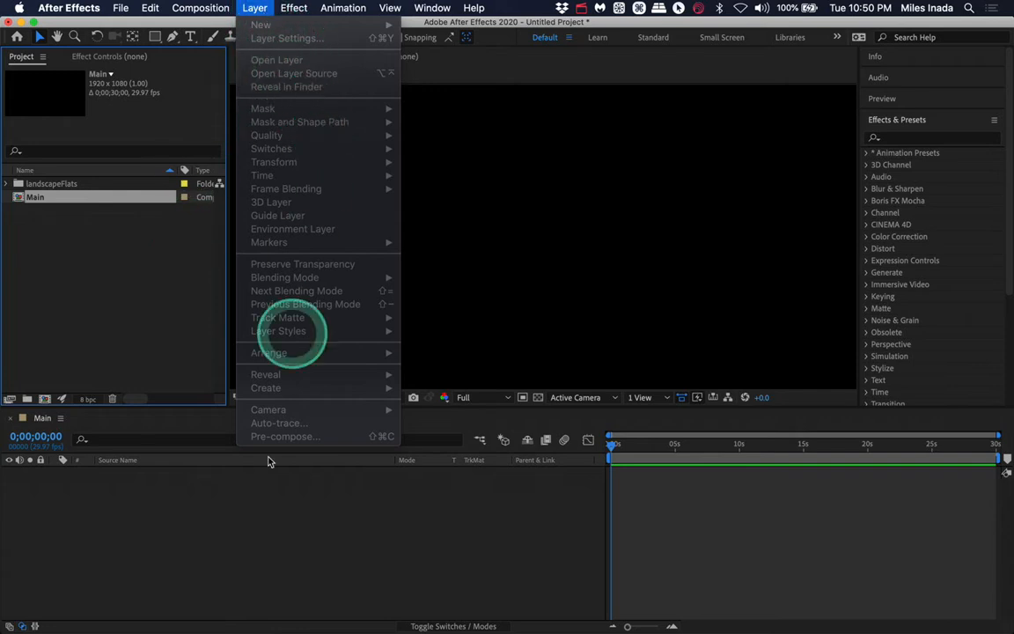
{"action": "left_click", "coordinate": [161, 546]}
{"action": "left_click", "coordinate": [143, 502]}
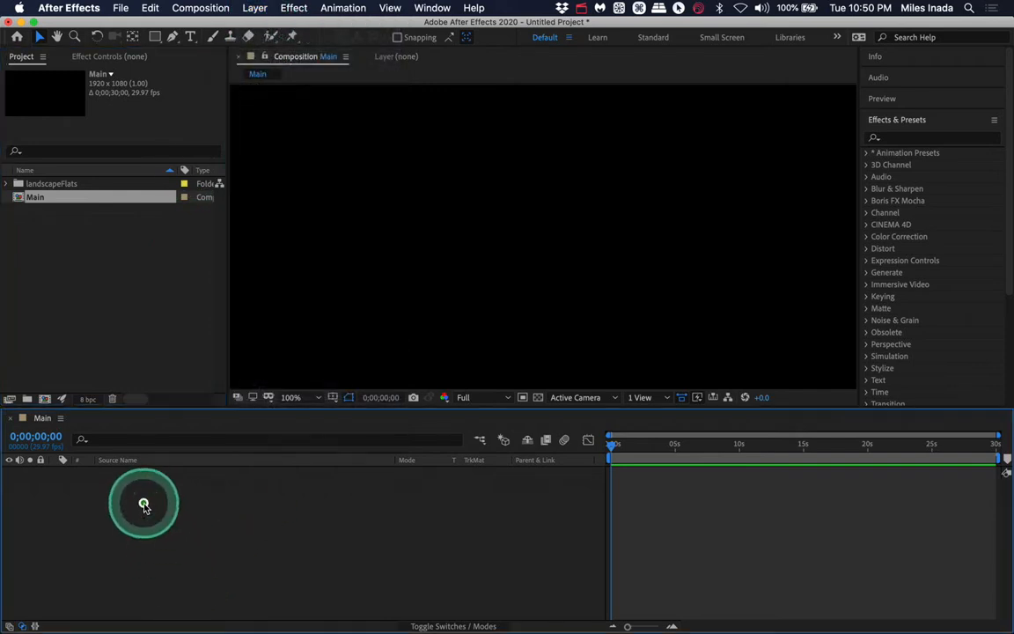
{"action": "left_click", "coordinate": [255, 8]}
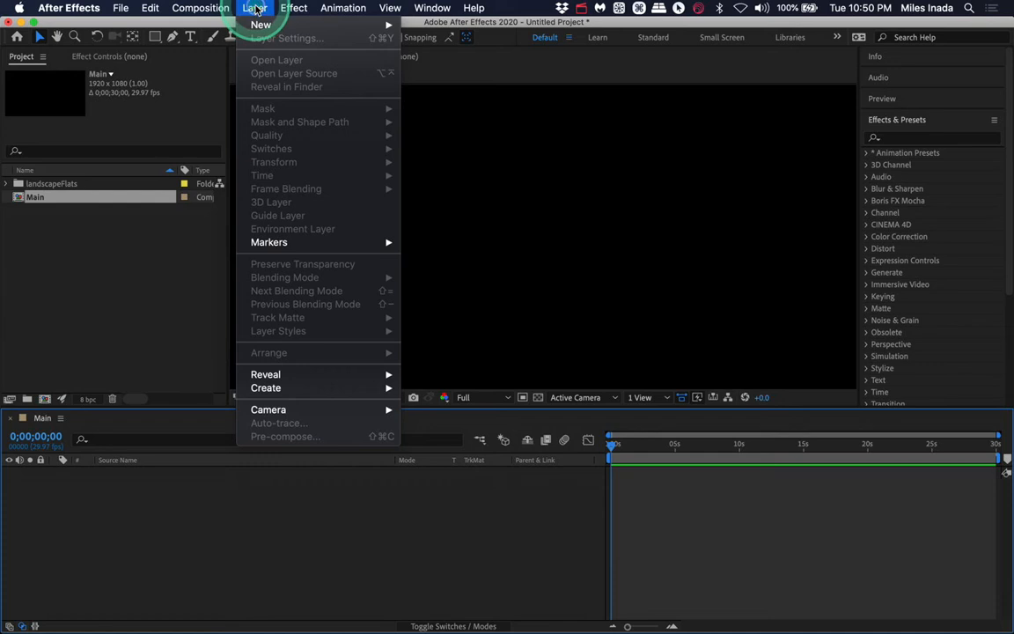
{"action": "mouse_move", "coordinate": [263, 27]}
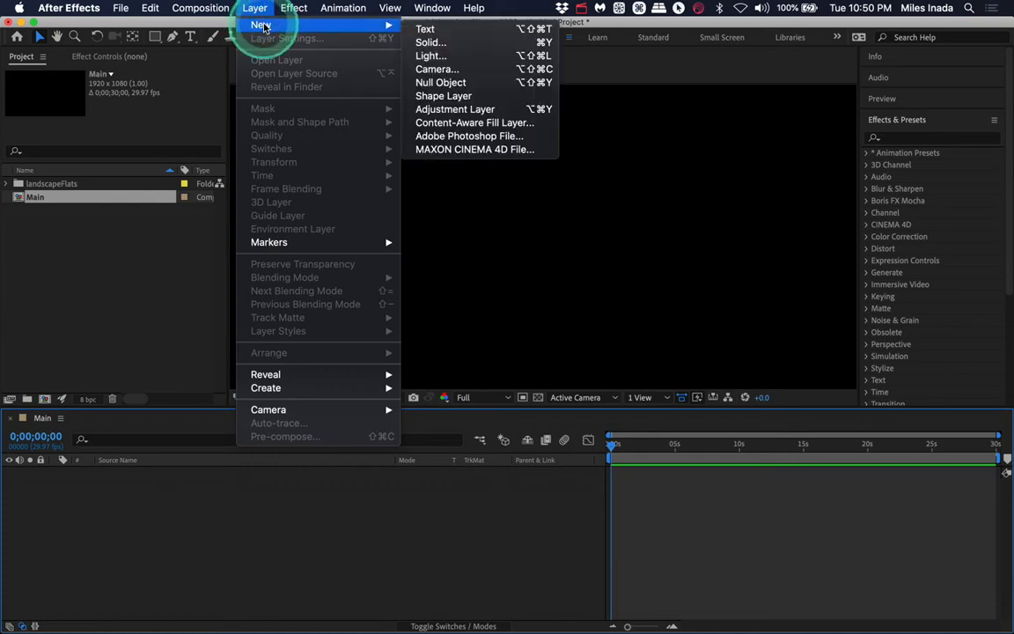
{"action": "left_click", "coordinate": [452, 70]}
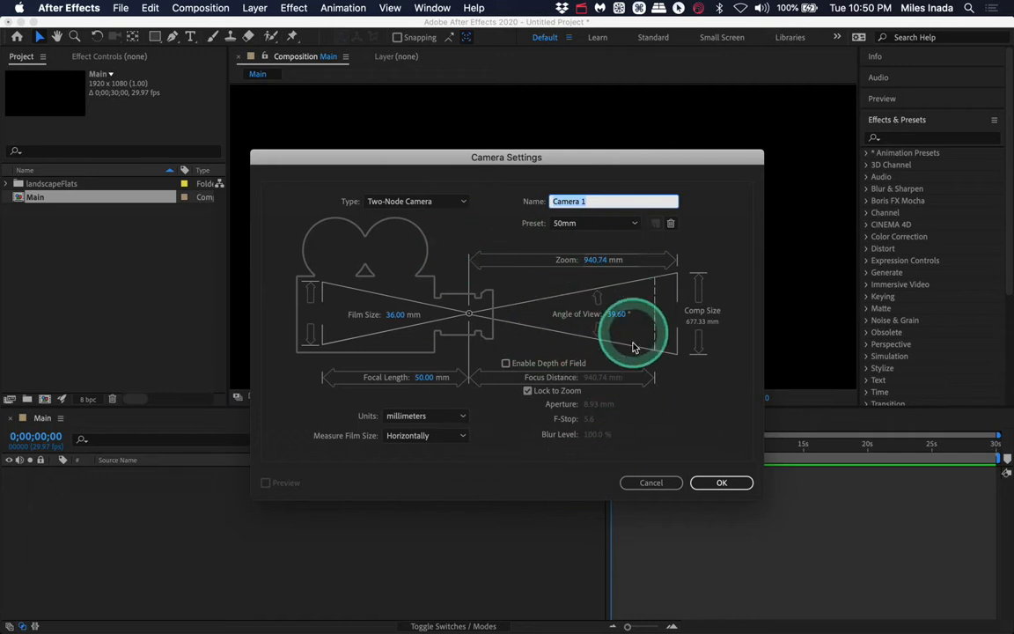
{"action": "left_click", "coordinate": [720, 484]}
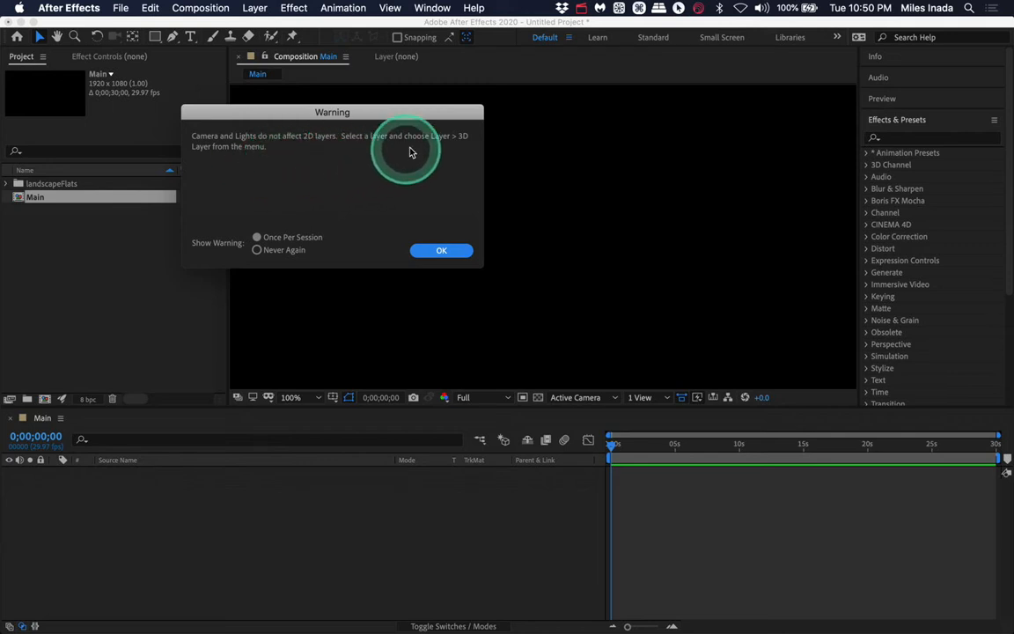
{"action": "key", "text": "Return"}
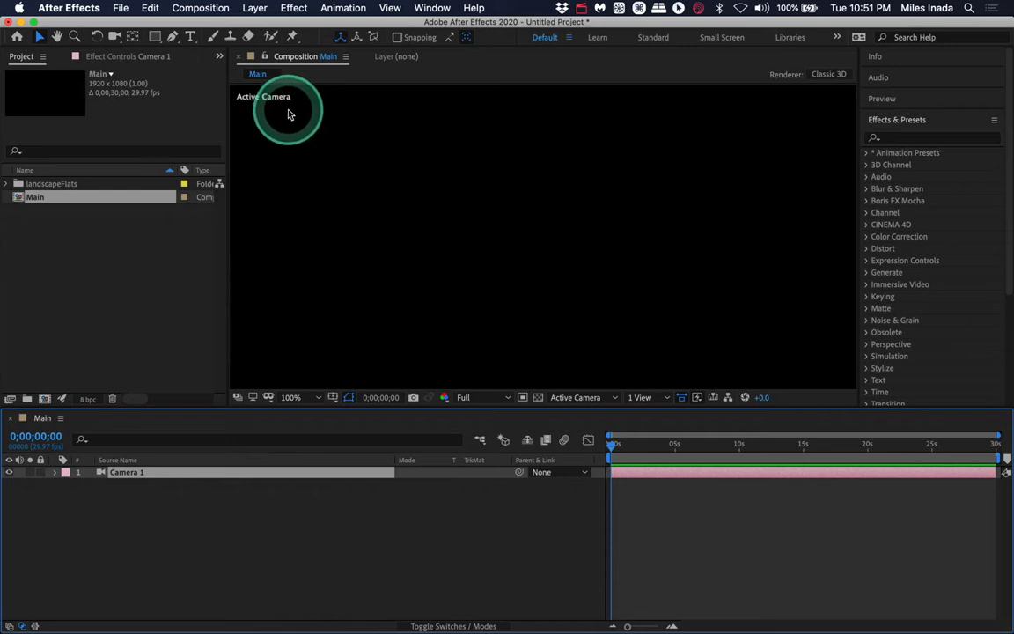
Add a null object to the Main composition and parent the camera to it.
{"action": "left_click", "coordinate": [255, 8]}
{"action": "mouse_move", "coordinate": [262, 27]}
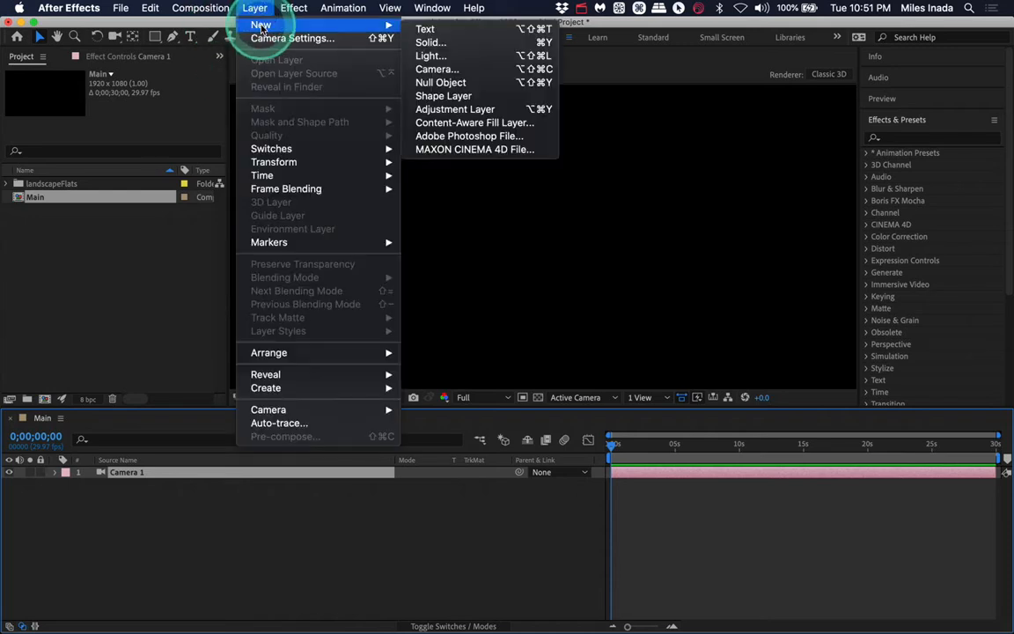
{"action": "left_click", "coordinate": [469, 82]}
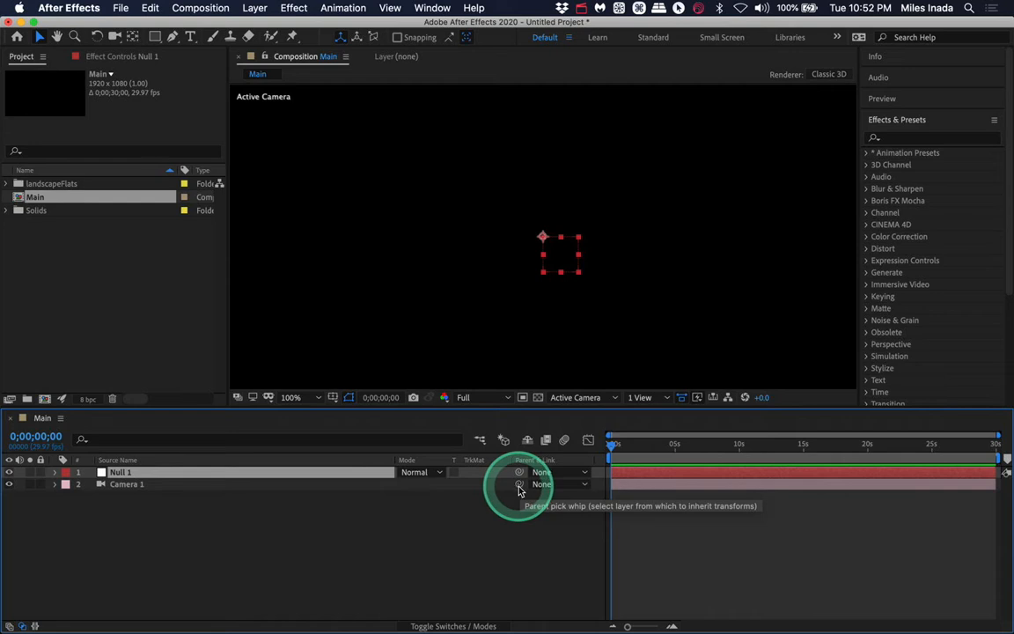
{"action": "left_click_drag", "start_coordinate": [519, 486], "coordinate": [118, 470]}
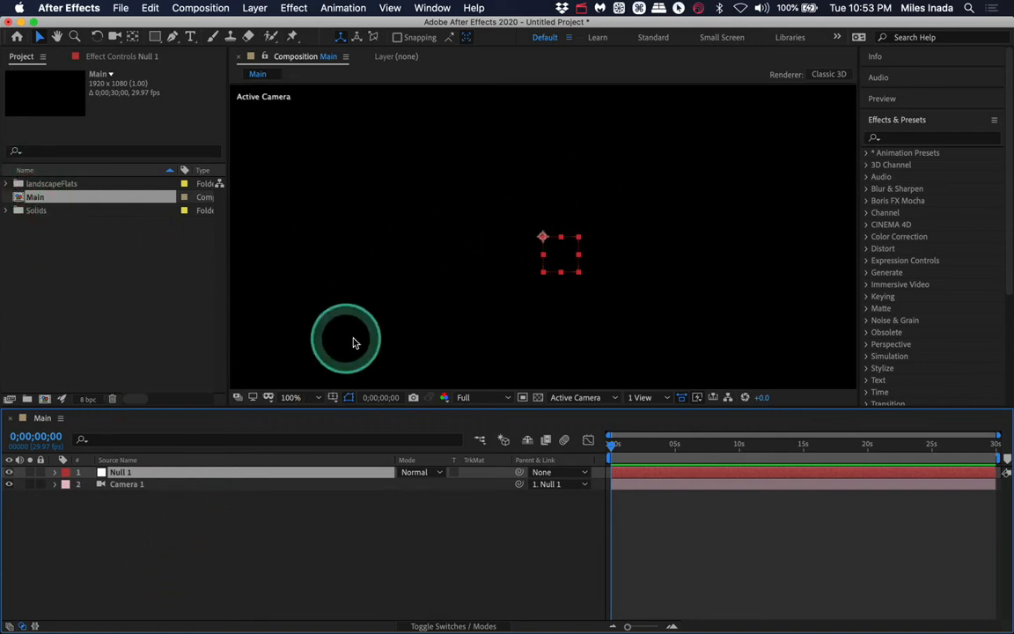
Place treeFG.png from the landscapeFlats folder in the upper-left area of the Main composition.
{"action": "left_click", "coordinate": [6, 183]}
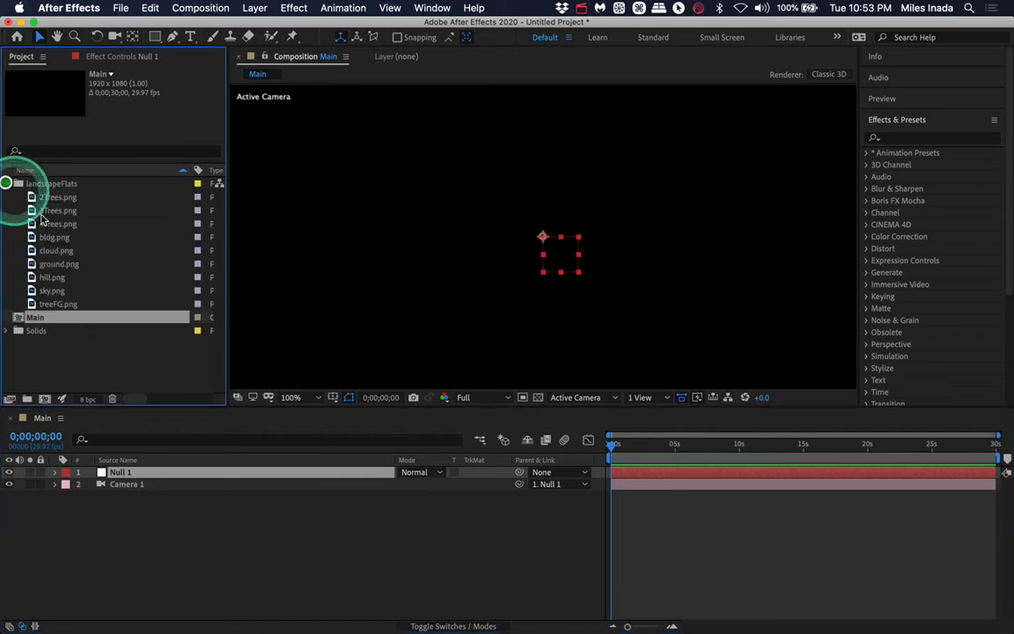
{"action": "left_click", "coordinate": [60, 305]}
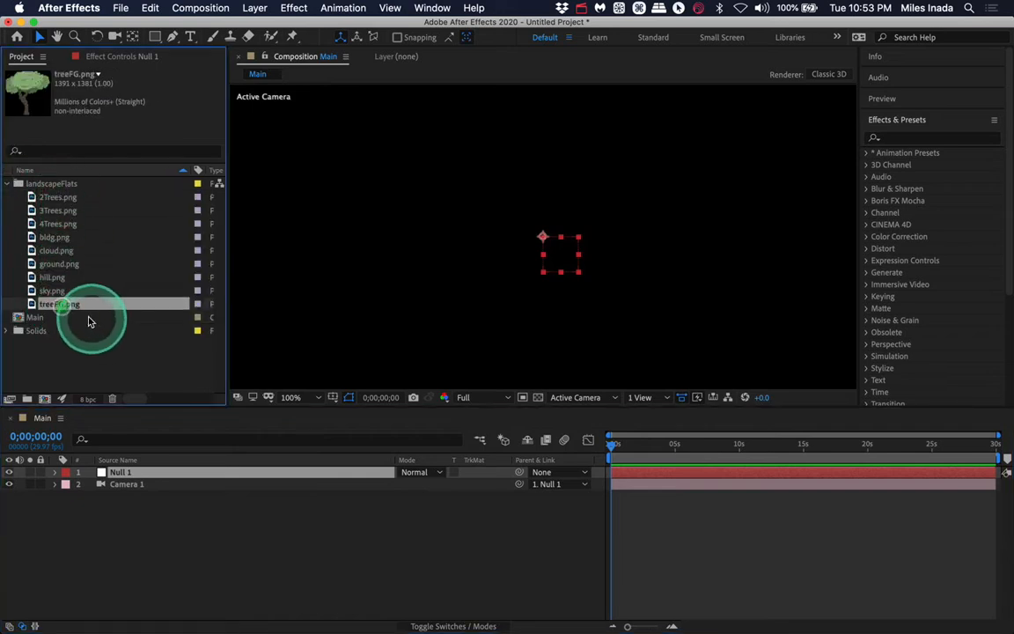
{"action": "left_click_drag", "start_coordinate": [51, 302], "coordinate": [409, 187]}
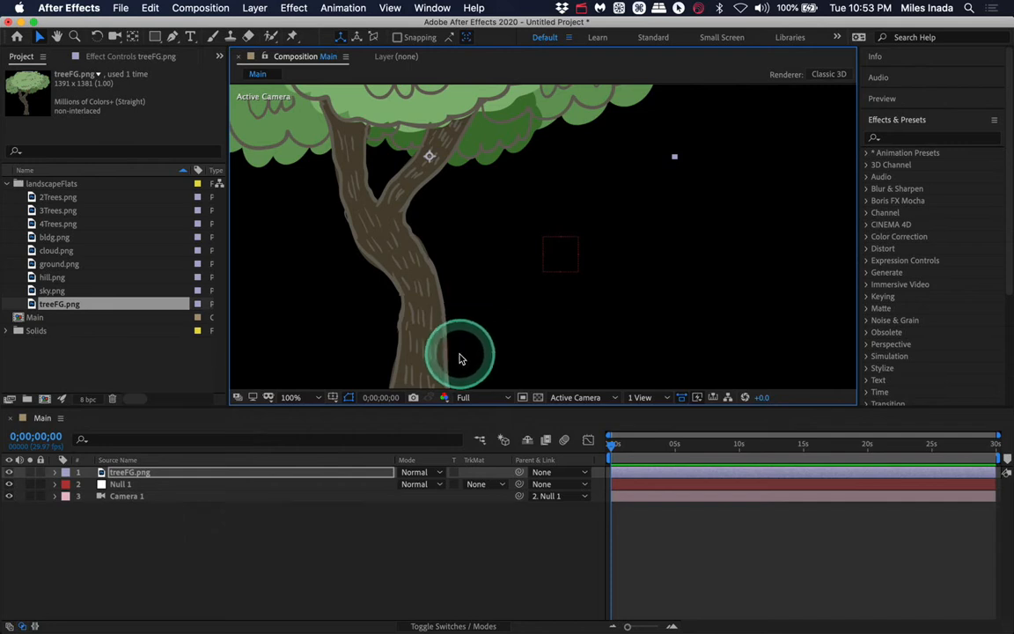
Show the layer switches, make treeFG.png a 3D layer and move it below the camera in the layer stack.
{"action": "left_click", "coordinate": [161, 482]}
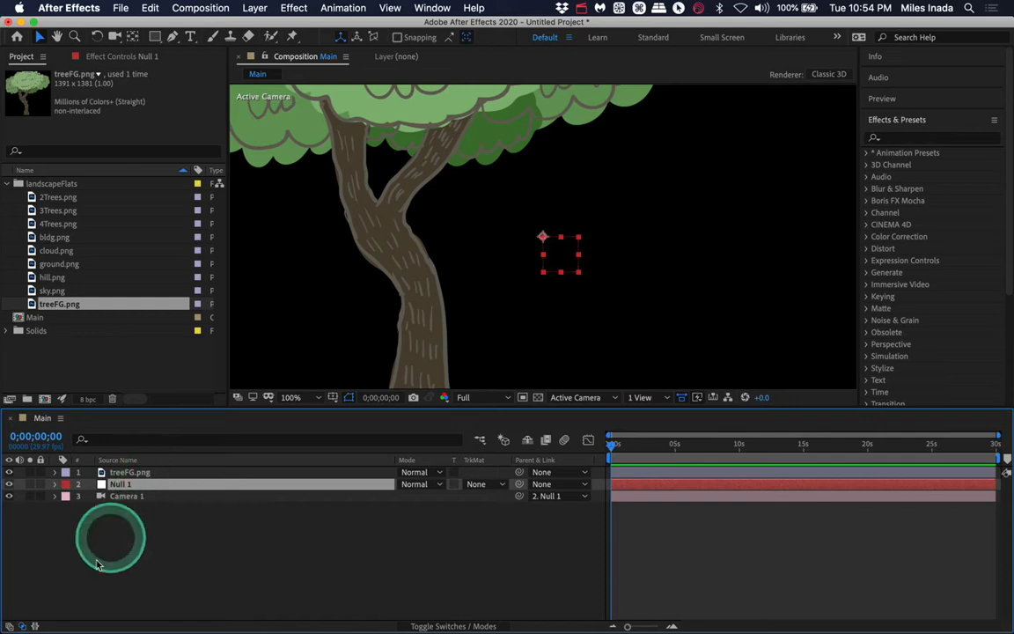
{"action": "left_click", "coordinate": [9, 627]}
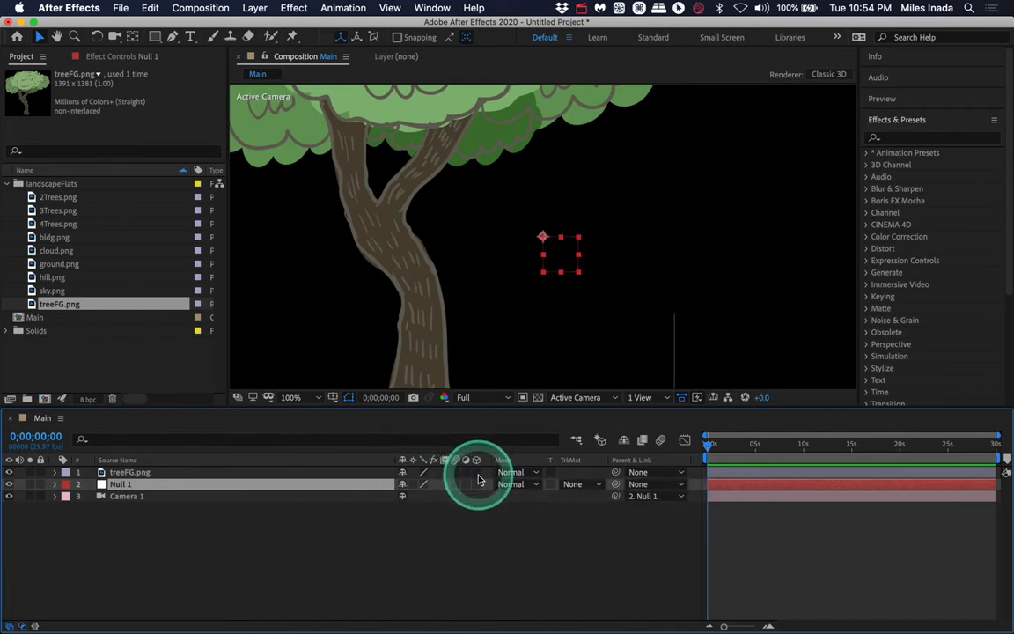
{"action": "left_click", "coordinate": [477, 472]}
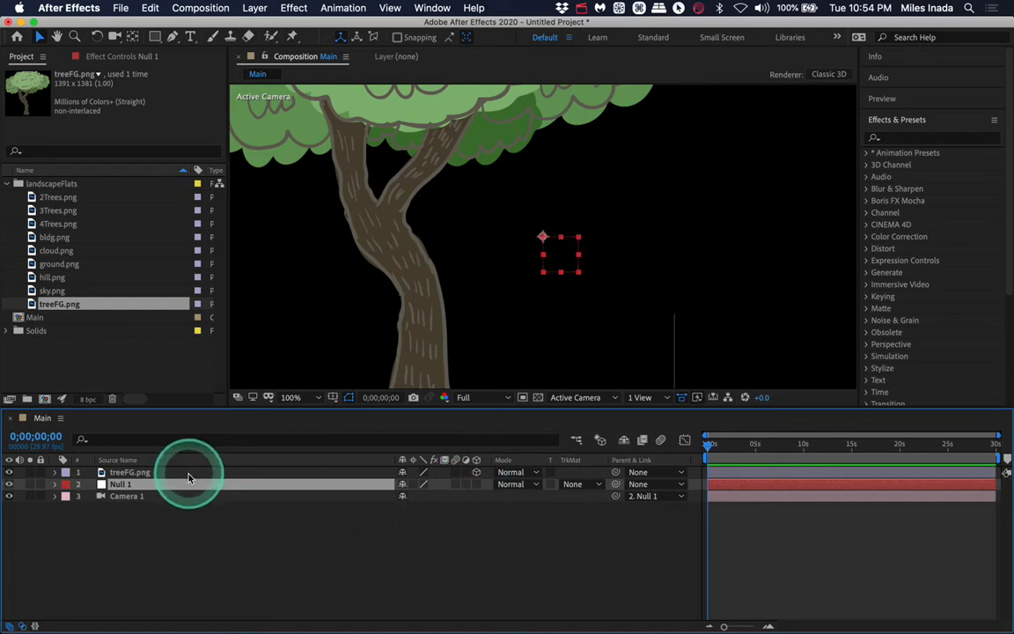
{"action": "left_click", "coordinate": [149, 472]}
{"action": "mouse_move", "coordinate": [131, 505]}
{"action": "left_mouse_down"}
{"action": "mouse_move", "coordinate": [146, 476]}
{"action": "mouse_move", "coordinate": [141, 509]}
{"action": "left_mouse_up"}
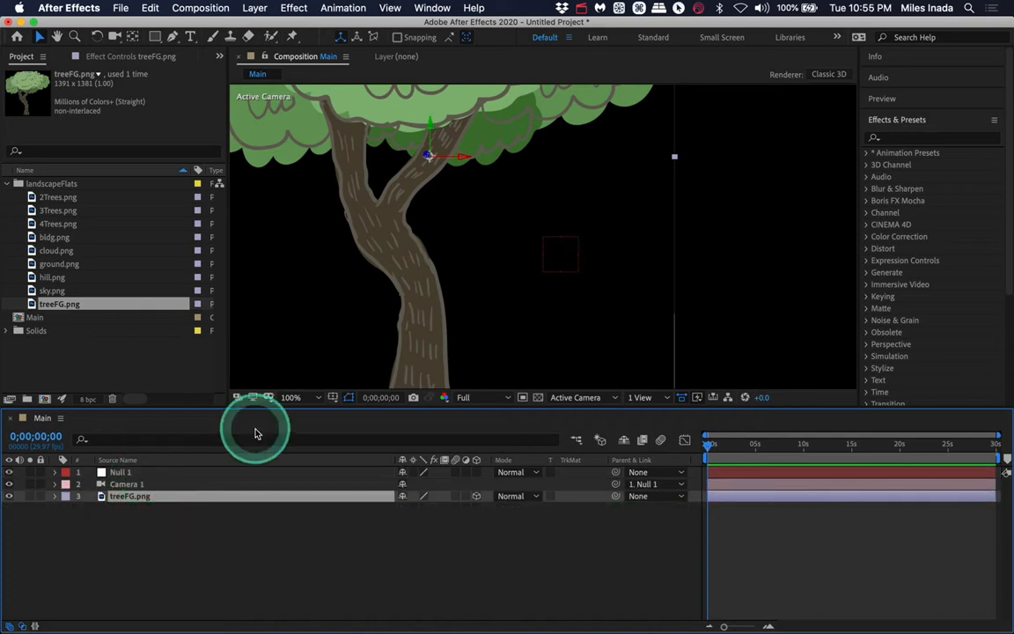
Add bldg.png to the Main composition below treeFG.png and make it a 3D layer.
{"action": "left_click", "coordinate": [75, 241]}
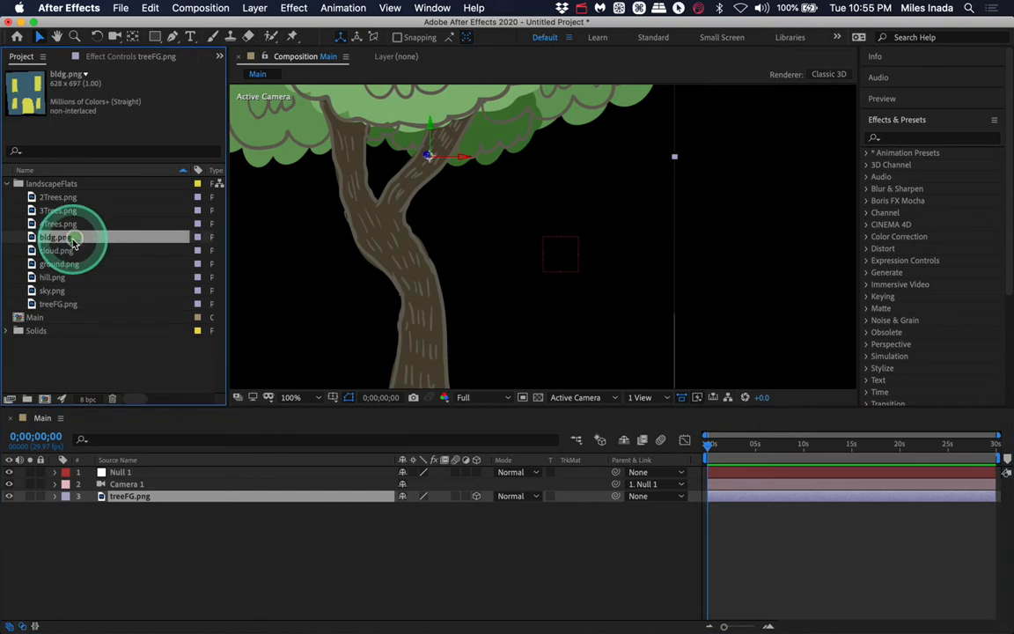
{"action": "left_click_drag", "start_coordinate": [75, 243], "coordinate": [123, 507]}
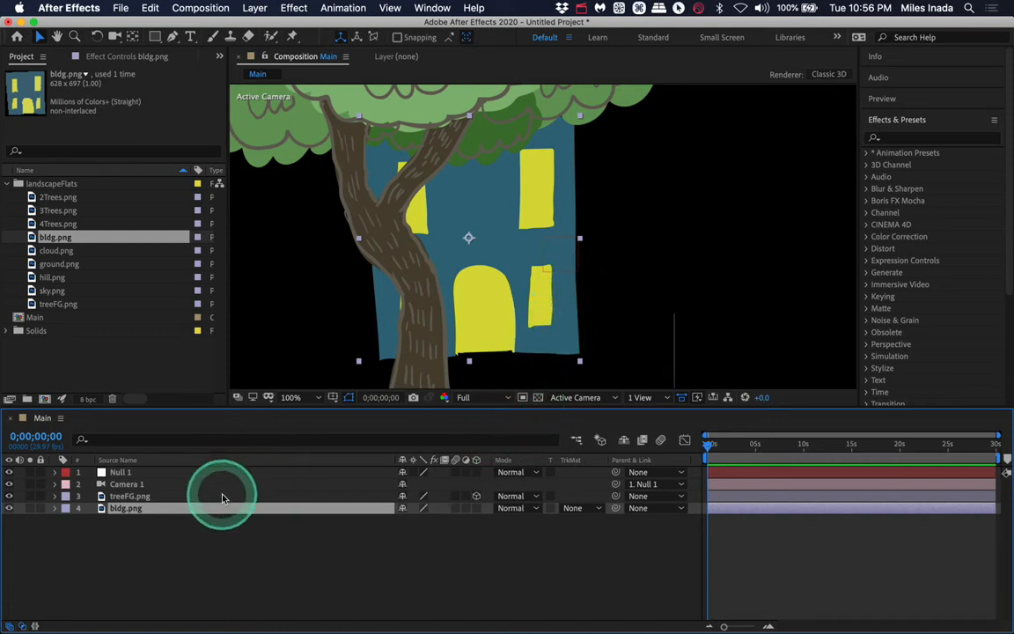
{"action": "left_click", "coordinate": [477, 509]}
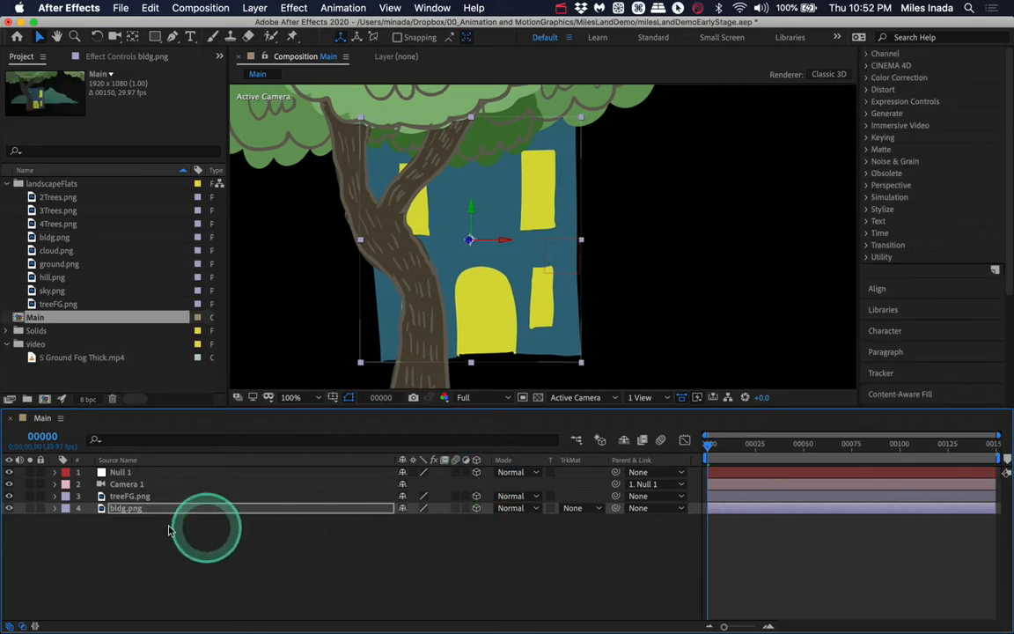
Reveal the transform properties of bldg.png and set its X position to 750.
{"action": "key", "text": "Return"}
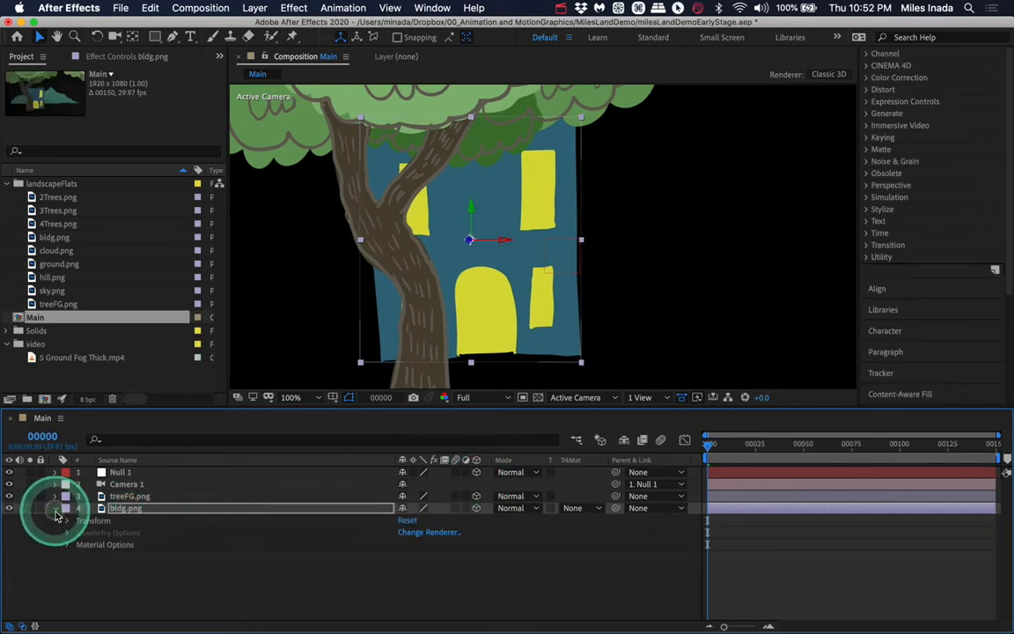
{"action": "left_click", "coordinate": [66, 525]}
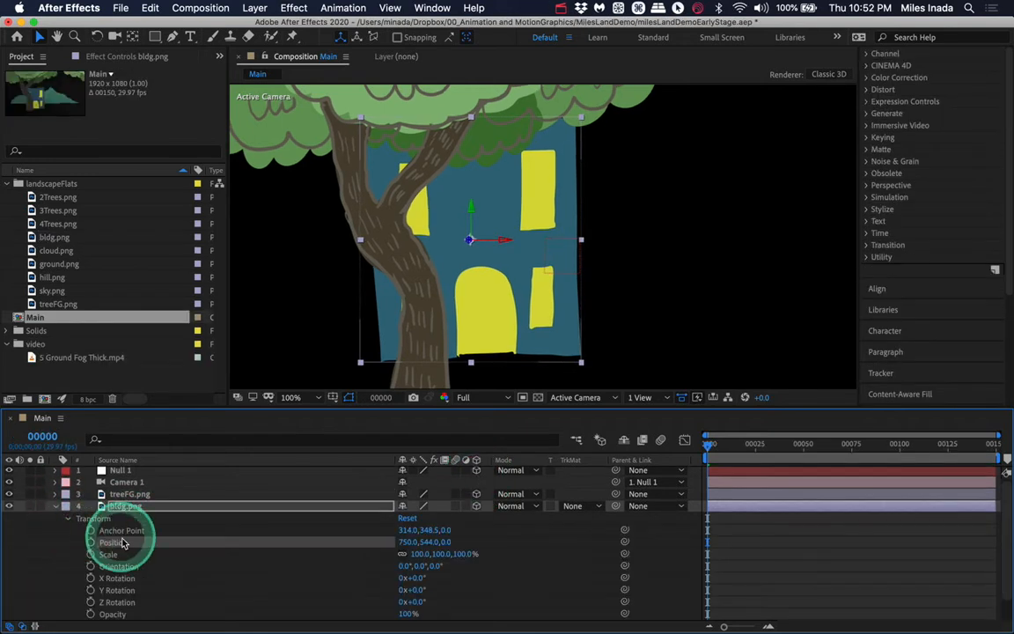
{"action": "left_click", "coordinate": [408, 542]}
{"action": "mouse_move", "coordinate": [408, 546]}
{"action": "left_mouse_down"}
{"action": "mouse_move", "coordinate": [451, 535]}
{"action": "mouse_move", "coordinate": [422, 543]}
{"action": "left_mouse_up"}
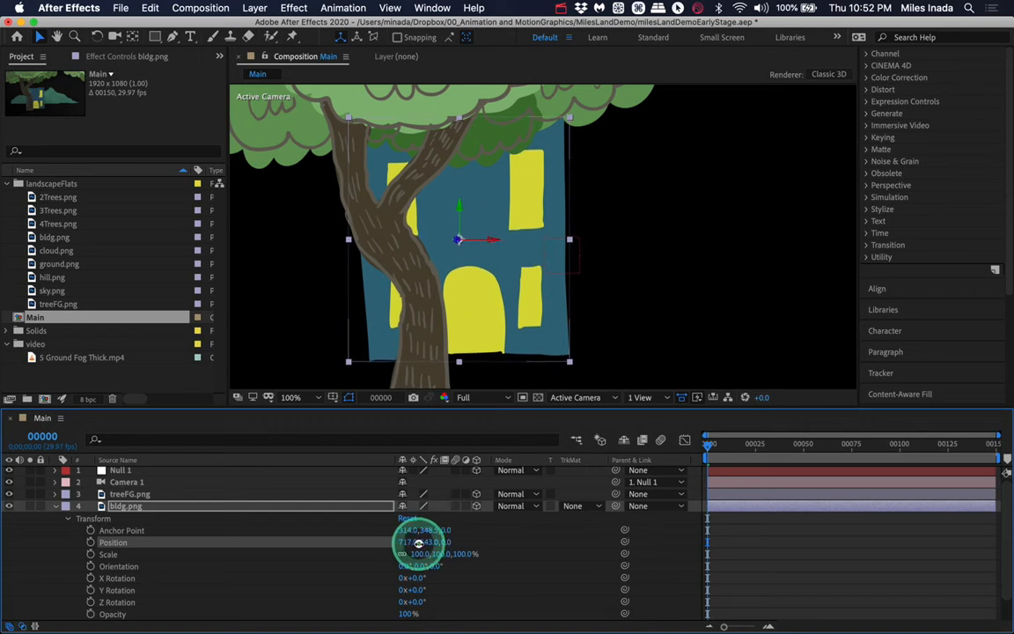
{"action": "left_click", "coordinate": [409, 543]}
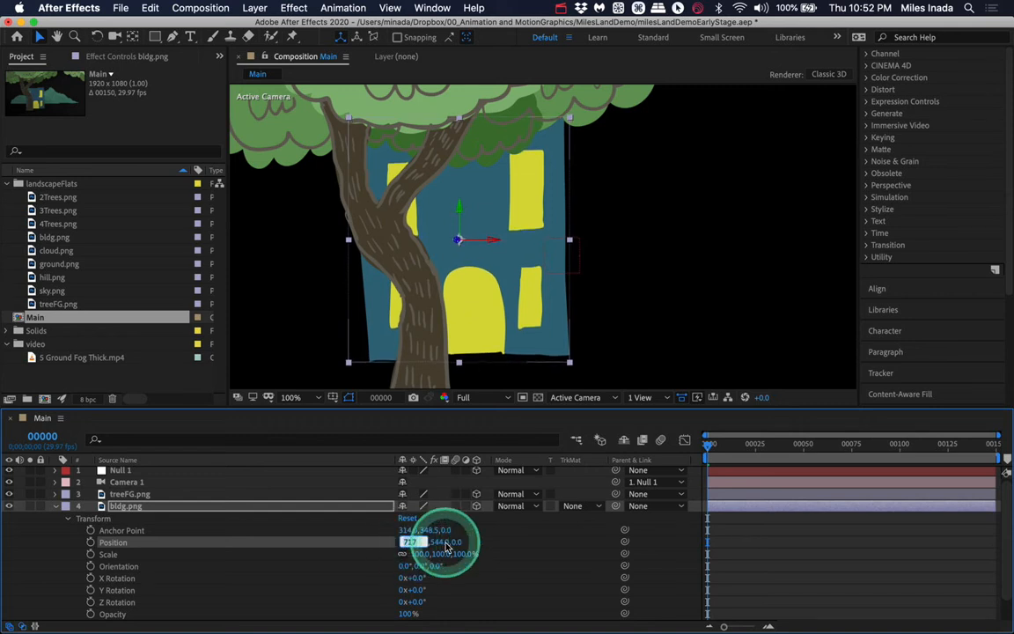
{"action": "type", "text": "750"}
{"action": "key", "text": "Return"}
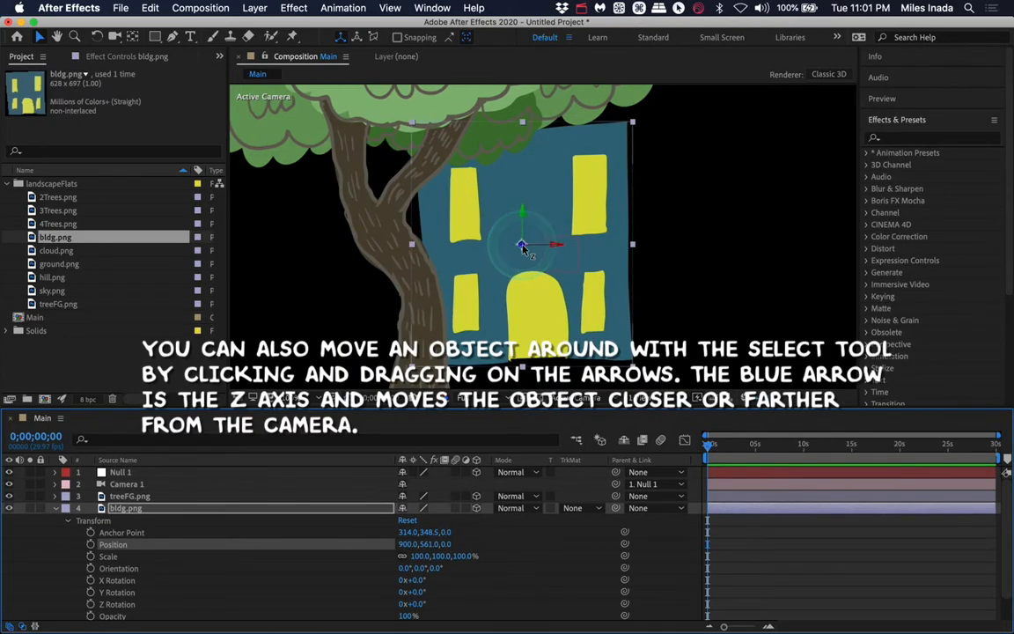
Try bldg.png at different depths along its Z axis, ending with a Z position of 500.
{"action": "left_click_drag", "start_coordinate": [523, 249], "coordinate": [388, 469]}
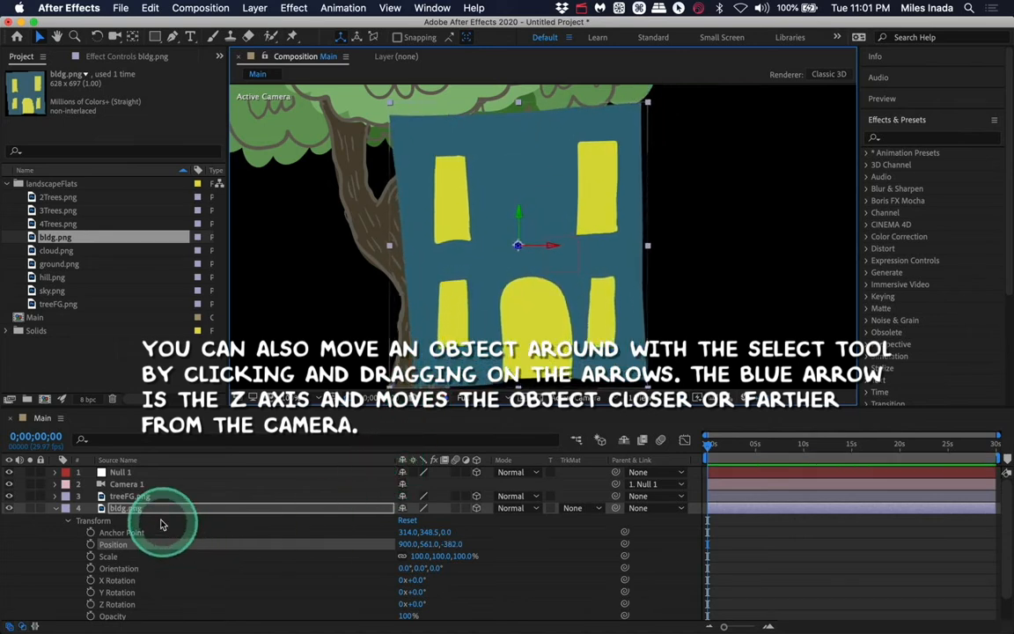
{"action": "left_click", "coordinate": [451, 545]}
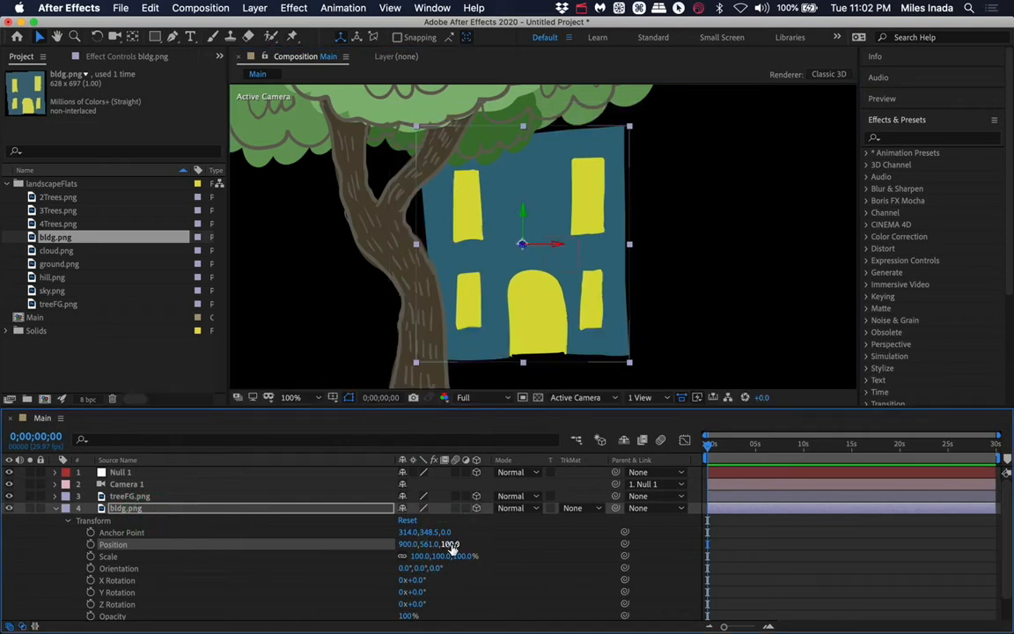
{"action": "left_click", "coordinate": [452, 546]}
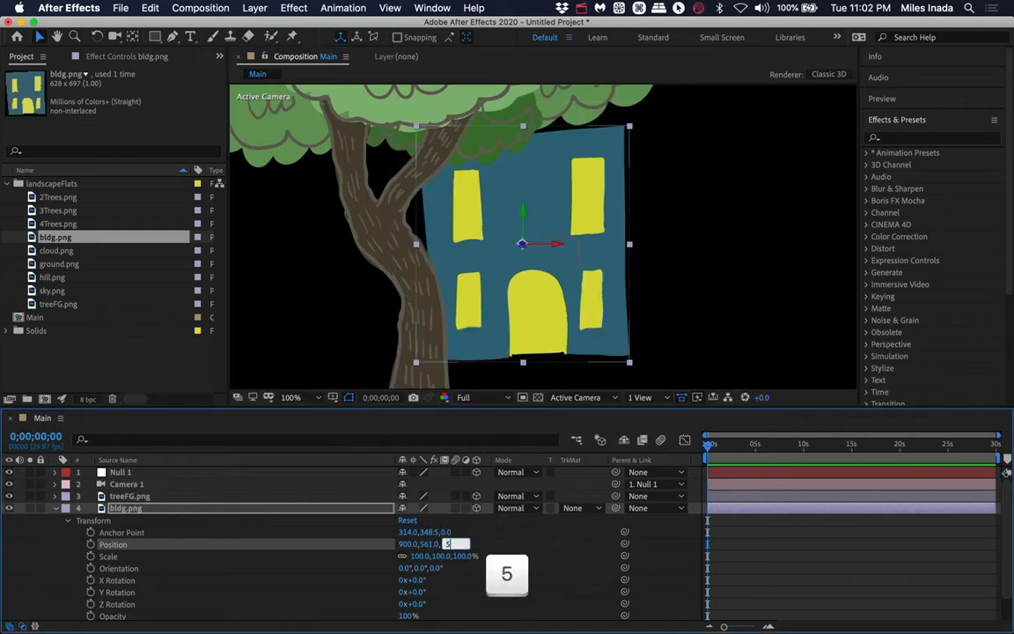
{"action": "key", "text": "Return"}
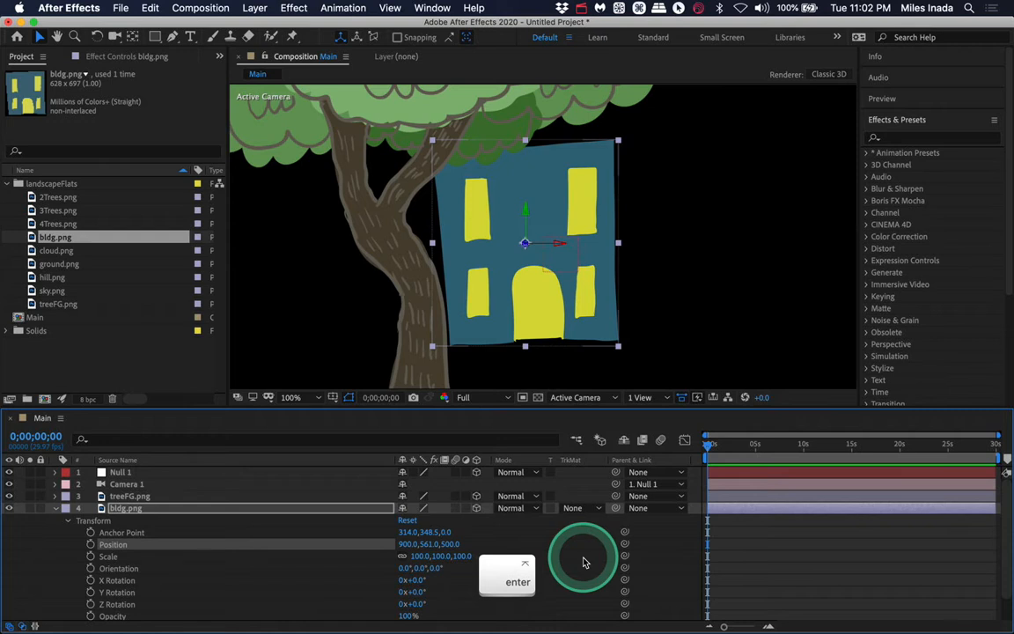
Set bldg.png's Z position to 800 and shift it along its X axis to about 1008.
{"action": "left_click", "coordinate": [452, 545]}
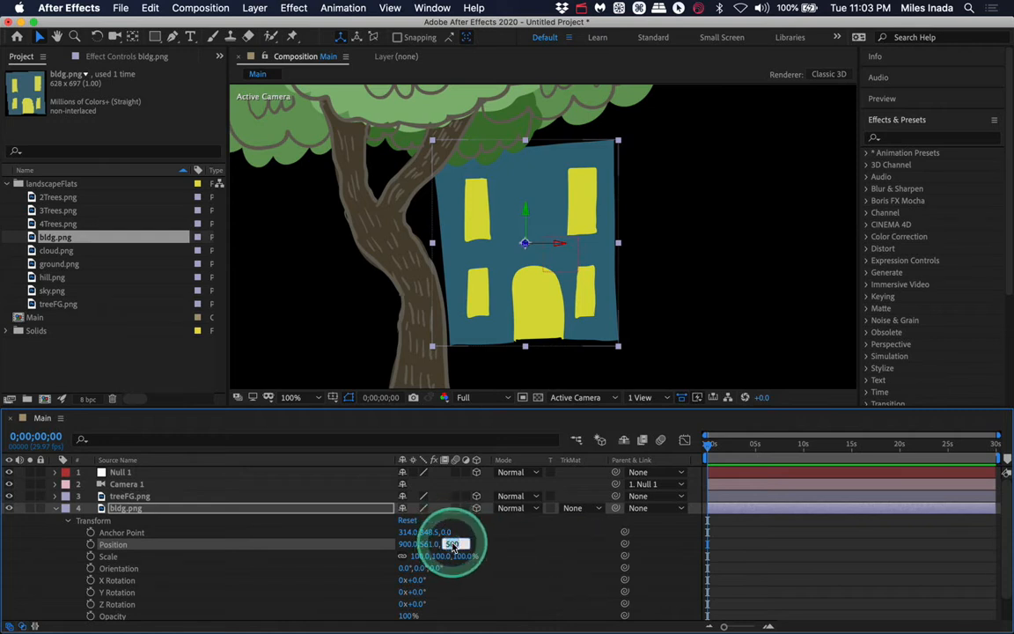
{"action": "key", "text": "Return"}
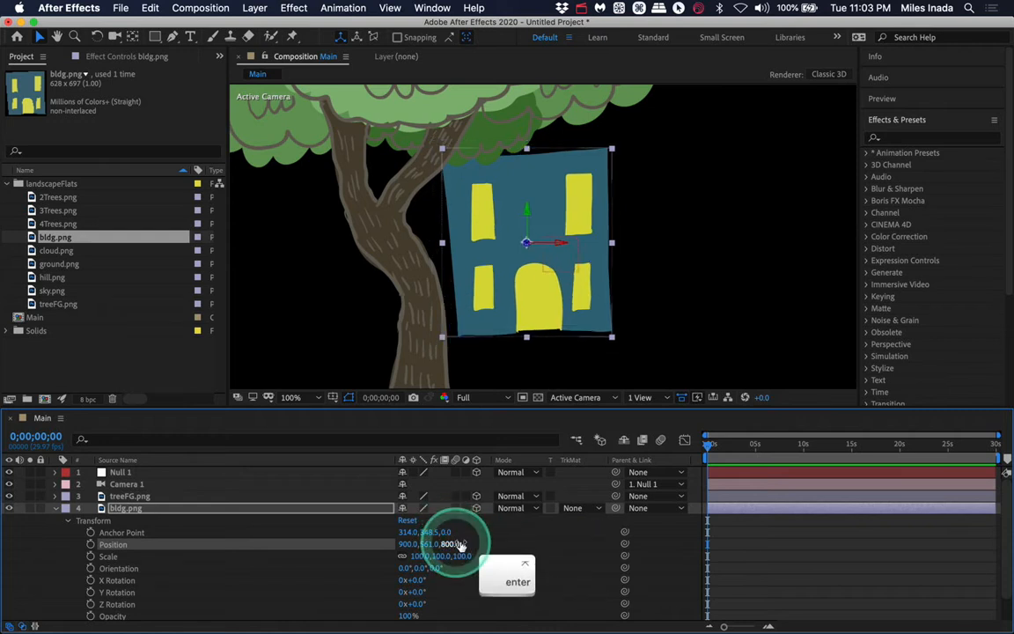
{"action": "left_click_drag", "start_coordinate": [571, 243], "coordinate": [602, 249]}
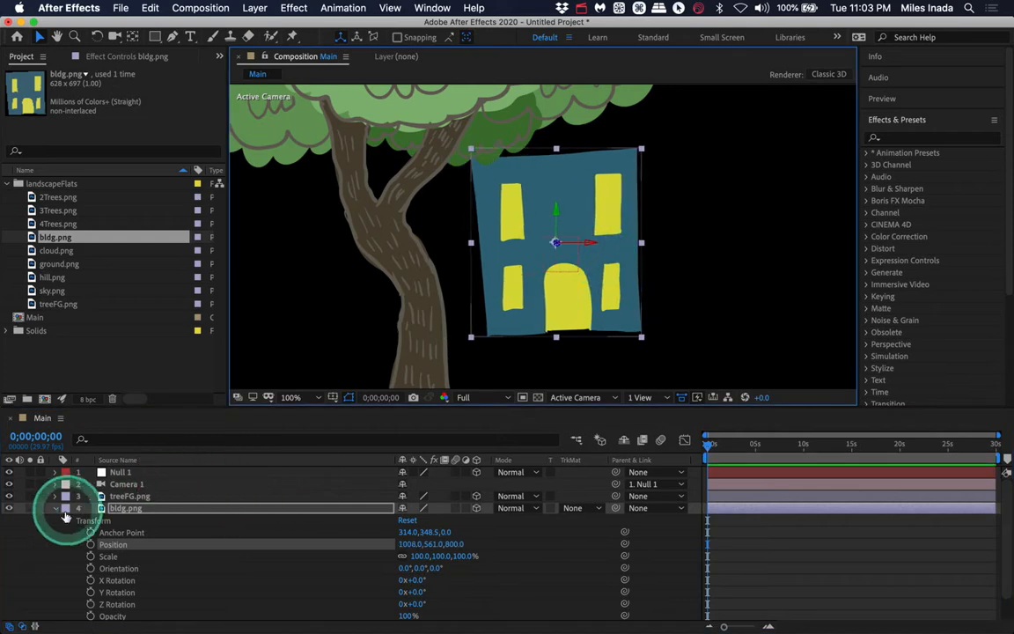
{"action": "left_click", "coordinate": [67, 523]}
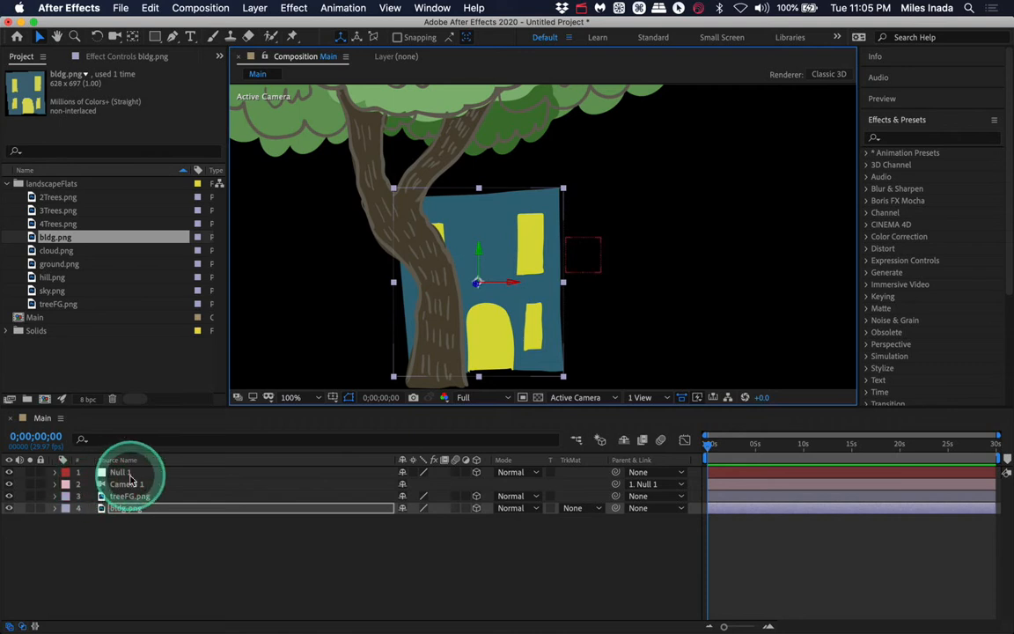
Reveal Null 1's transform properties and set a Position keyframe at 0;00;00;00.
{"action": "left_click", "coordinate": [54, 473]}
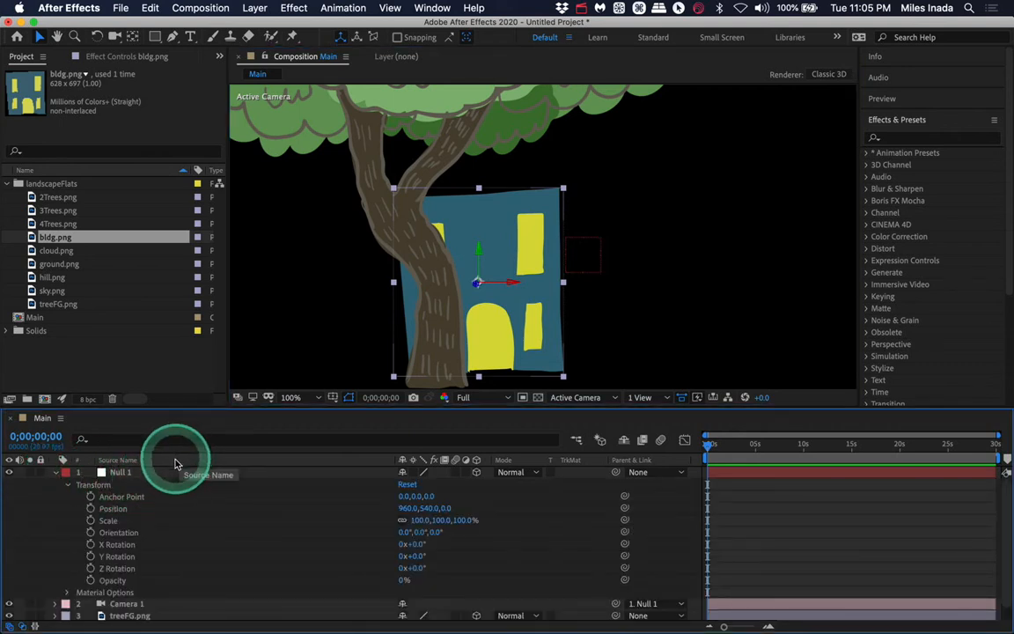
{"action": "left_click", "coordinate": [67, 485]}
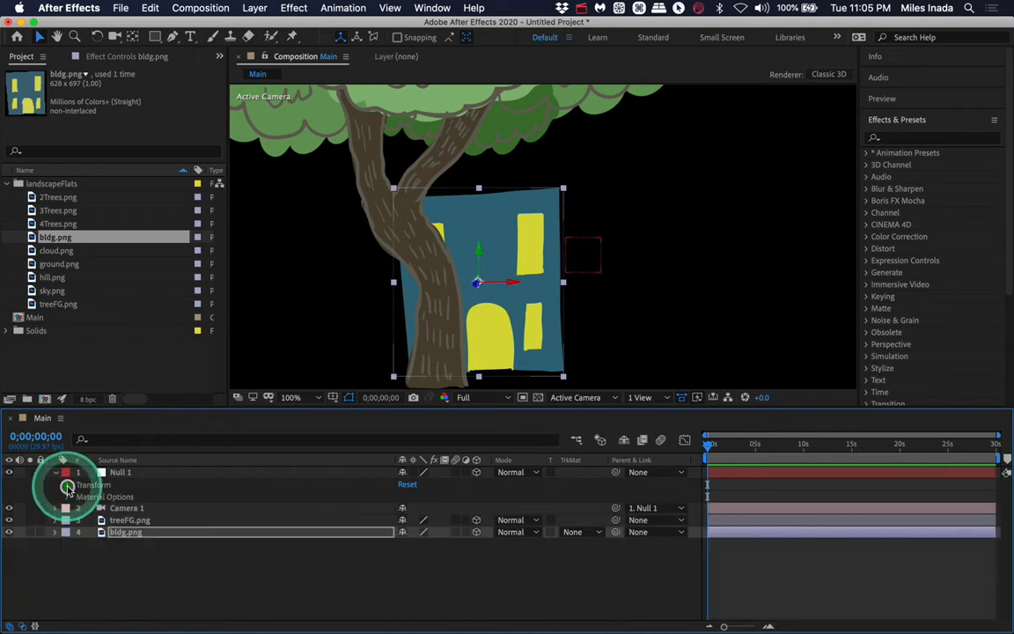
{"action": "left_click", "coordinate": [67, 485]}
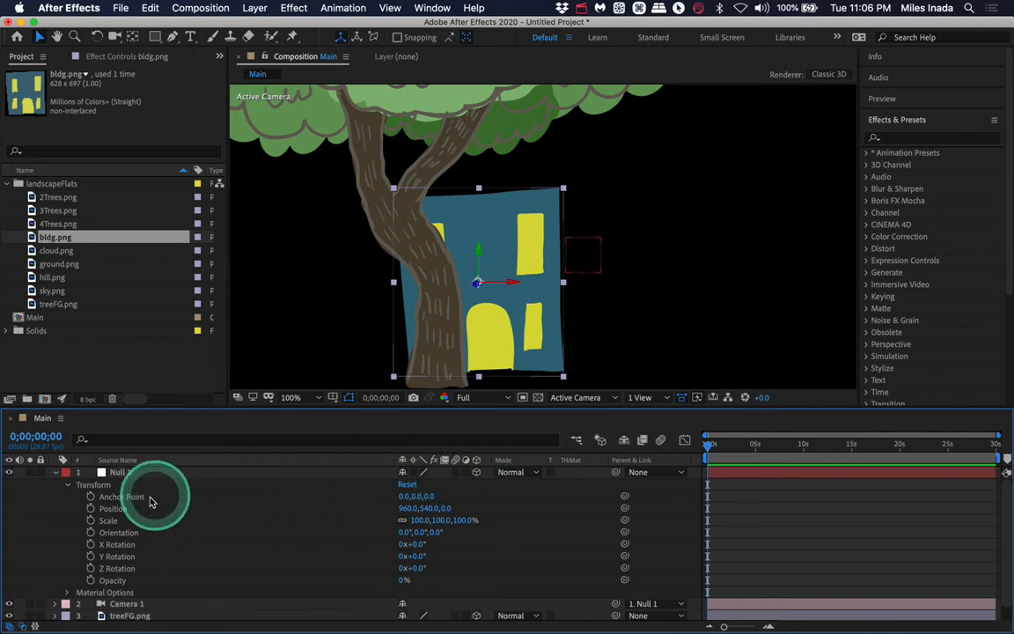
{"action": "left_click", "coordinate": [91, 509]}
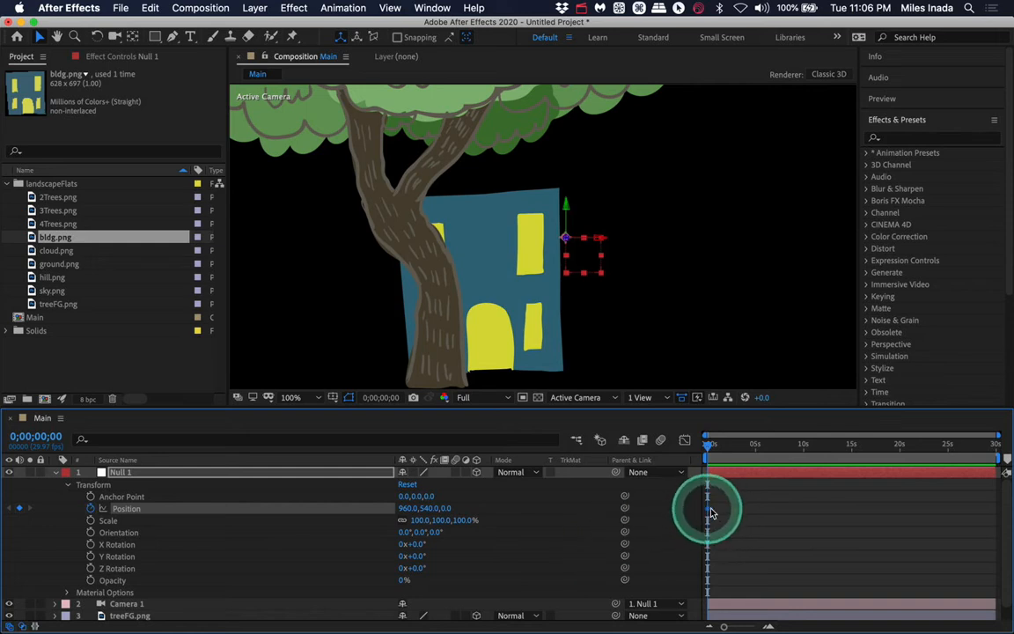
{"action": "left_click", "coordinate": [712, 461]}
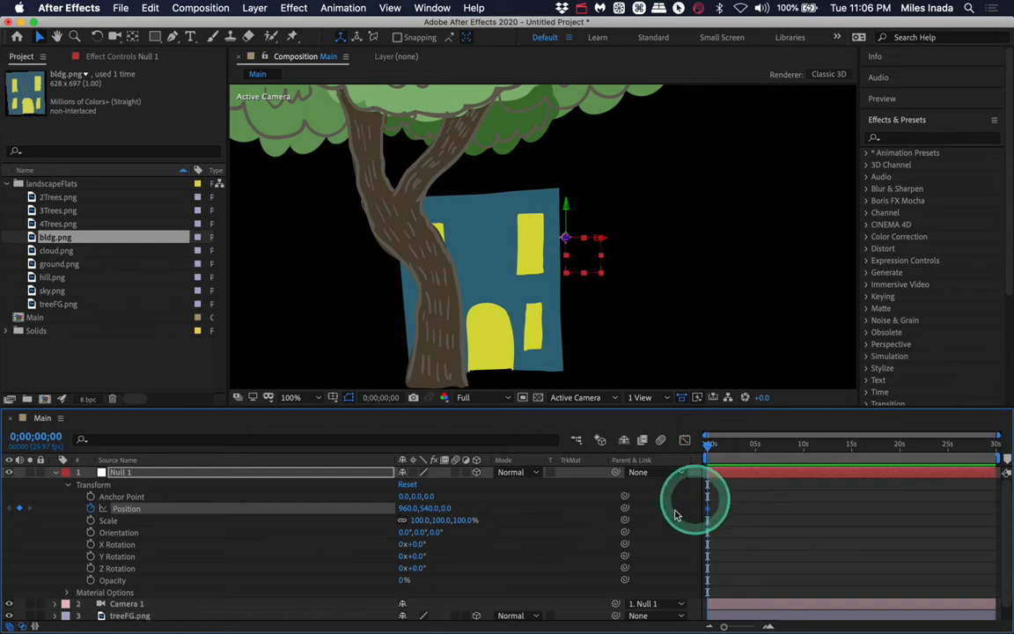
{"action": "left_click", "coordinate": [21, 510]}
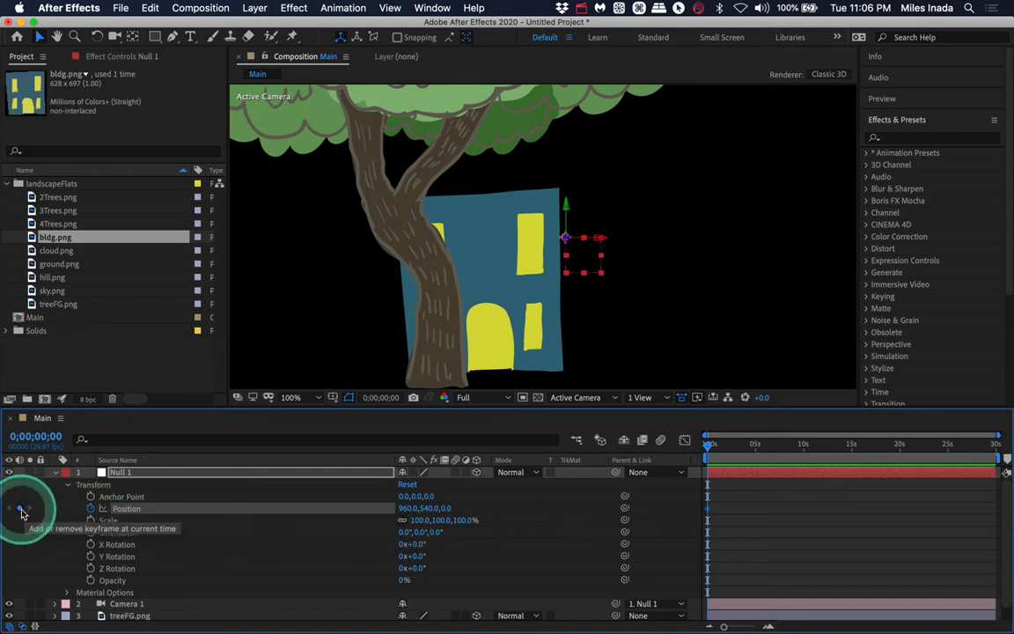
{"action": "left_click", "coordinate": [710, 457]}
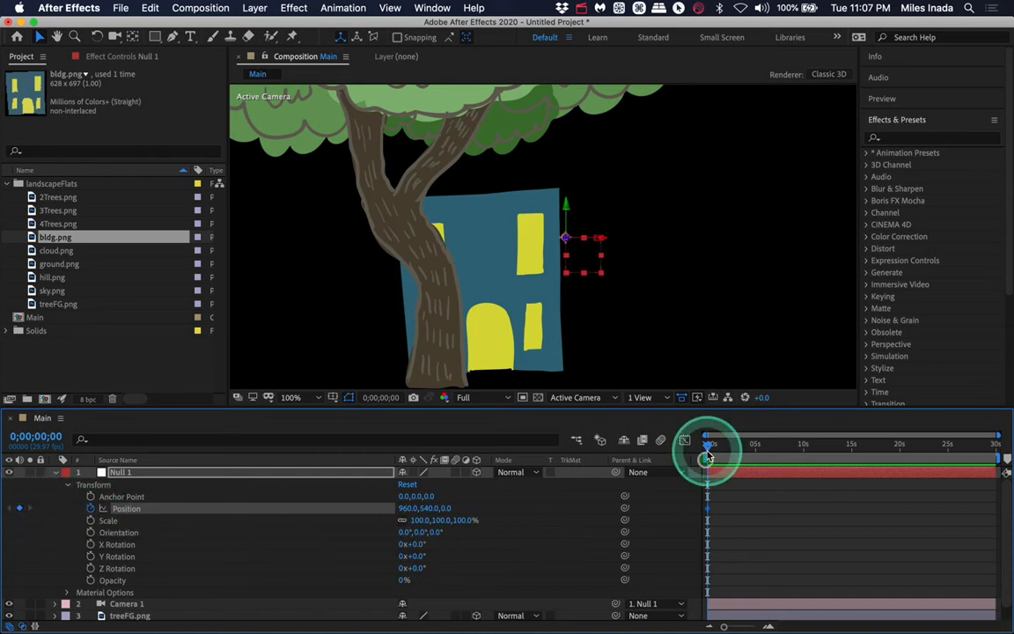
{"action": "mouse_move", "coordinate": [709, 449]}
{"action": "left_mouse_down"}
{"action": "mouse_move", "coordinate": [987, 450]}
{"action": "mouse_move", "coordinate": [708, 457]}
{"action": "left_mouse_up"}
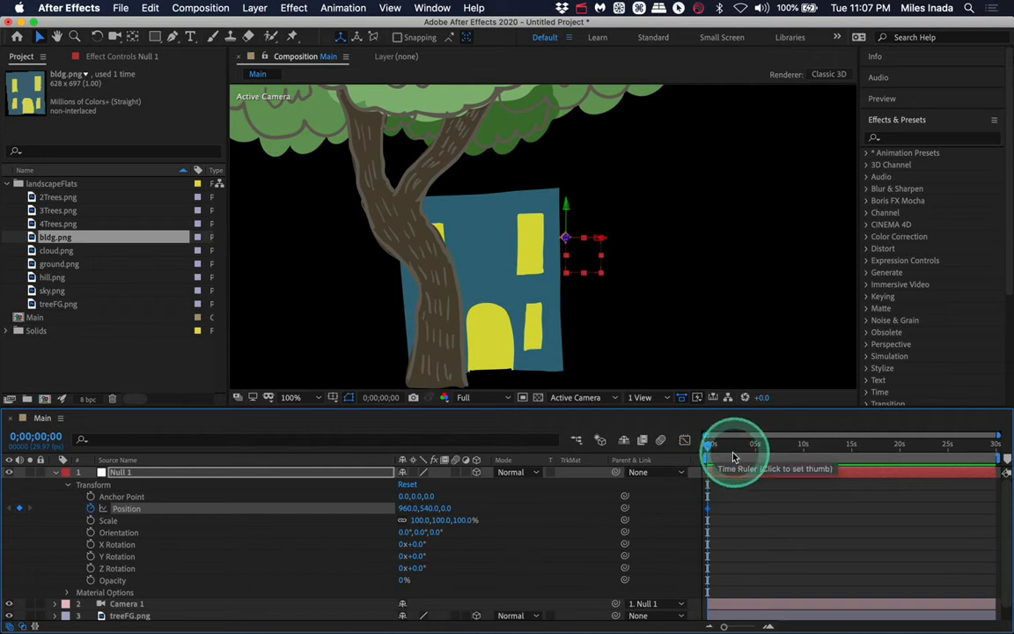
Set the duration of the Main composition to 0;00;05;00.
{"action": "left_click", "coordinate": [201, 9]}
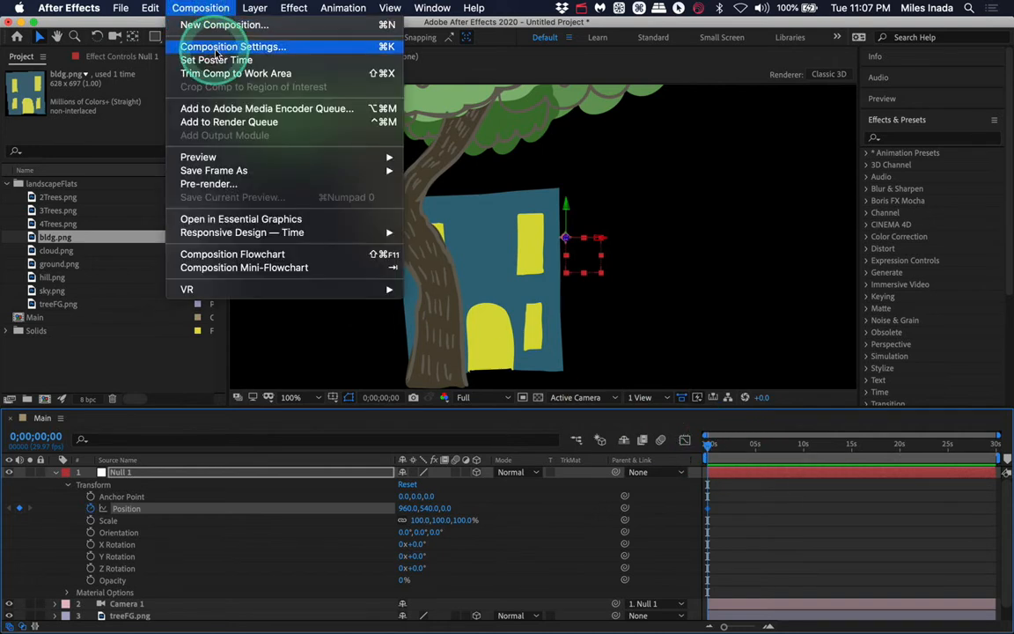
{"action": "left_click", "coordinate": [252, 50]}
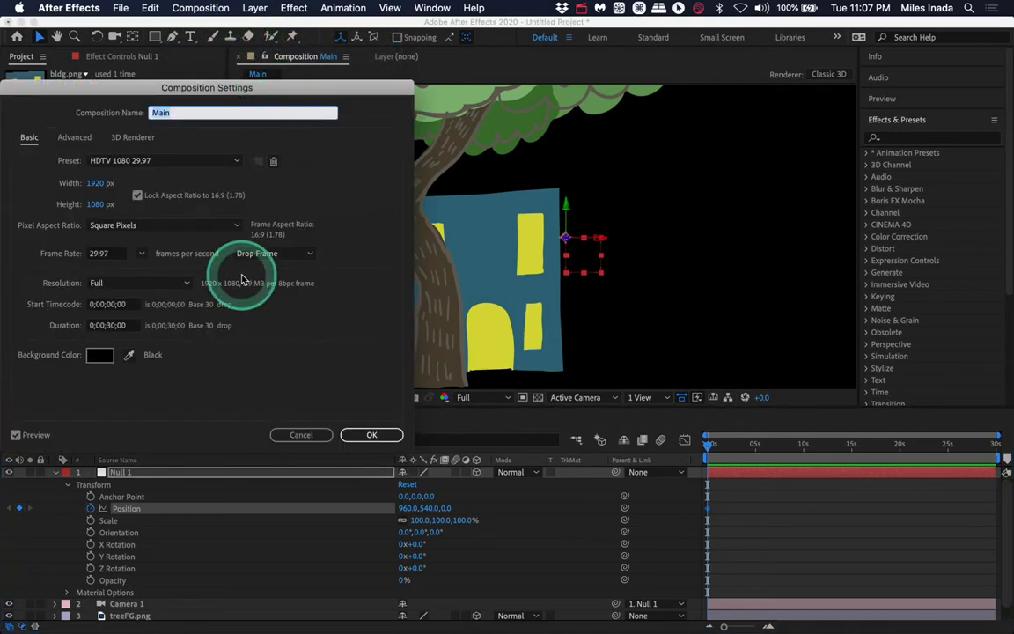
{"action": "left_click", "coordinate": [112, 327]}
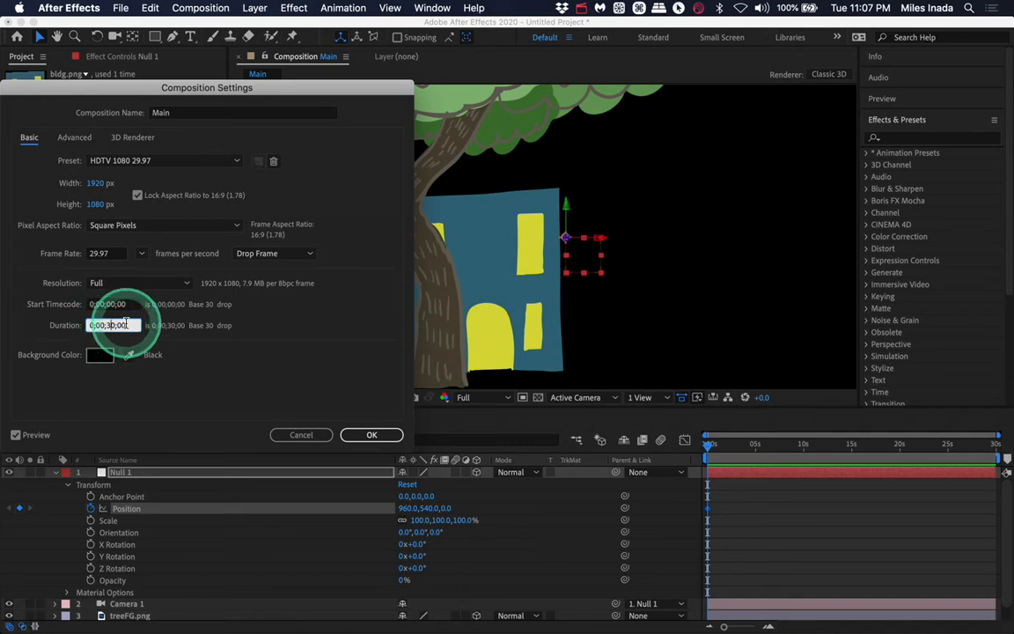
{"action": "key", "text": "BackSpace"}
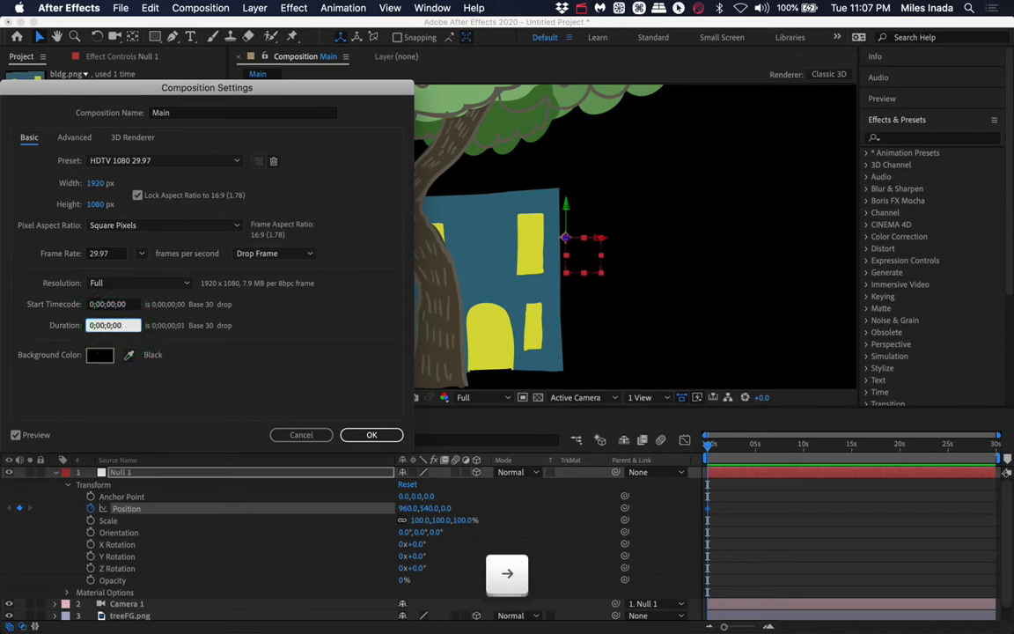
{"action": "type", "text": "5"}
{"action": "key", "text": "Left"}
{"action": "type", "text": "0"}
{"action": "left_click", "coordinate": [373, 438]}
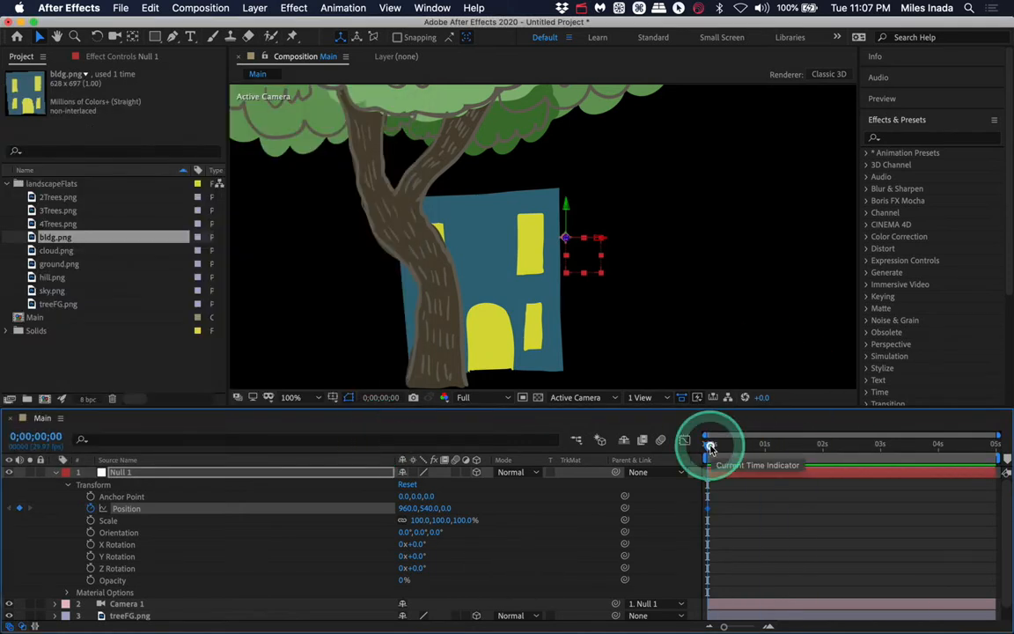
Keyframe Null 1's unchanged Position at 0;00;01;00, and move it far right along its X axis at 0;00;04;00.
{"action": "left_click_drag", "start_coordinate": [710, 448], "coordinate": [764, 448]}
{"action": "left_click", "coordinate": [19, 508]}
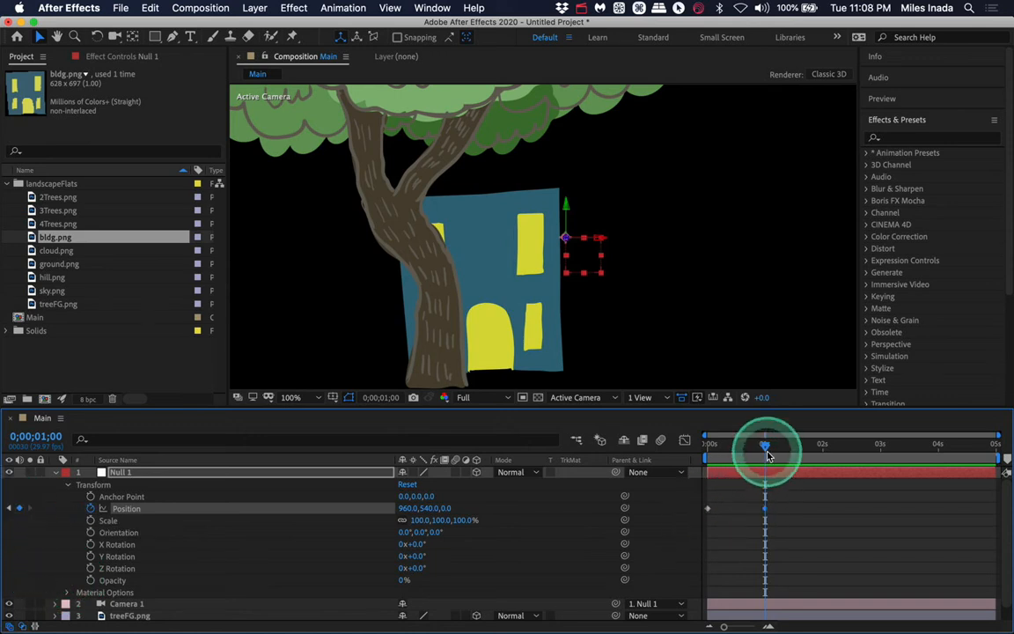
{"action": "left_click_drag", "start_coordinate": [766, 448], "coordinate": [922, 447]}
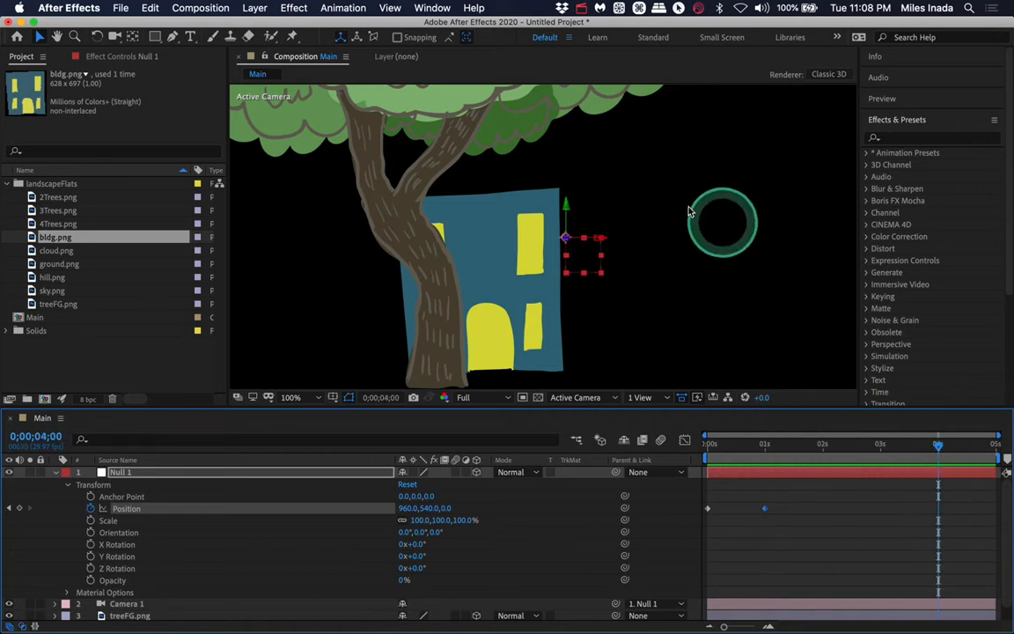
{"action": "left_click_drag", "start_coordinate": [600, 238], "coordinate": [933, 504]}
Play the Null 1 camera move from the start of the composition.
{"action": "left_click_drag", "start_coordinate": [939, 446], "coordinate": [930, 469]}
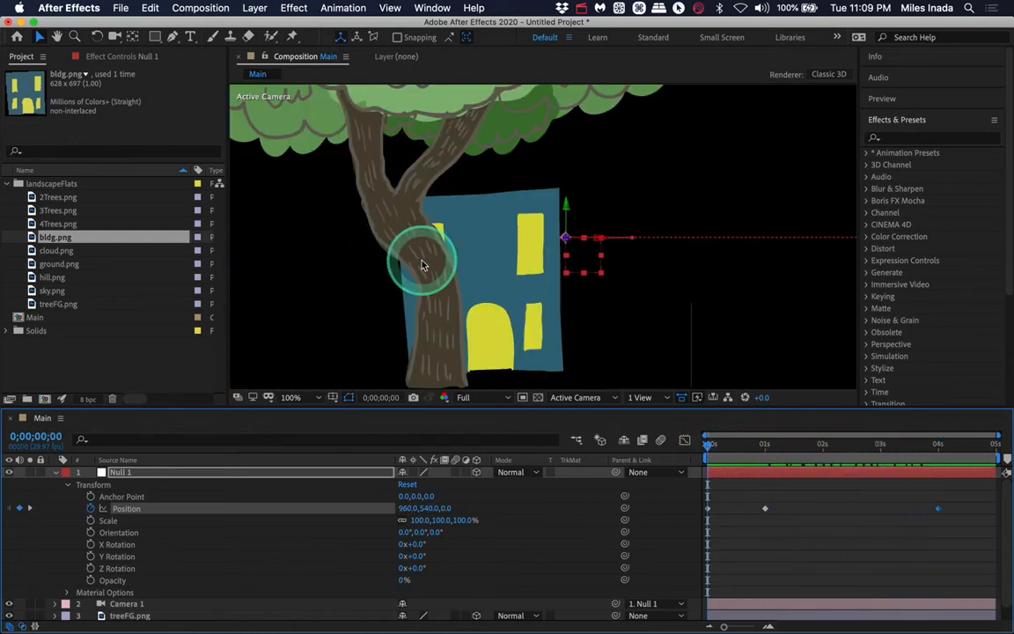
{"action": "key", "text": "space"}
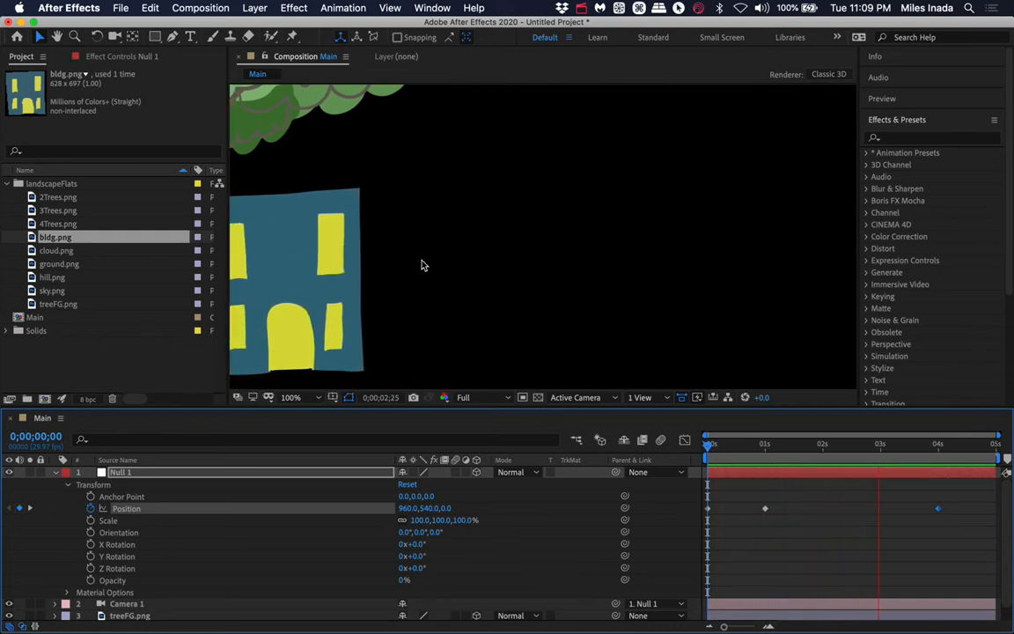
{"action": "key", "text": "space"}
{"action": "left_click_drag", "start_coordinate": [784, 446], "coordinate": [713, 446]}
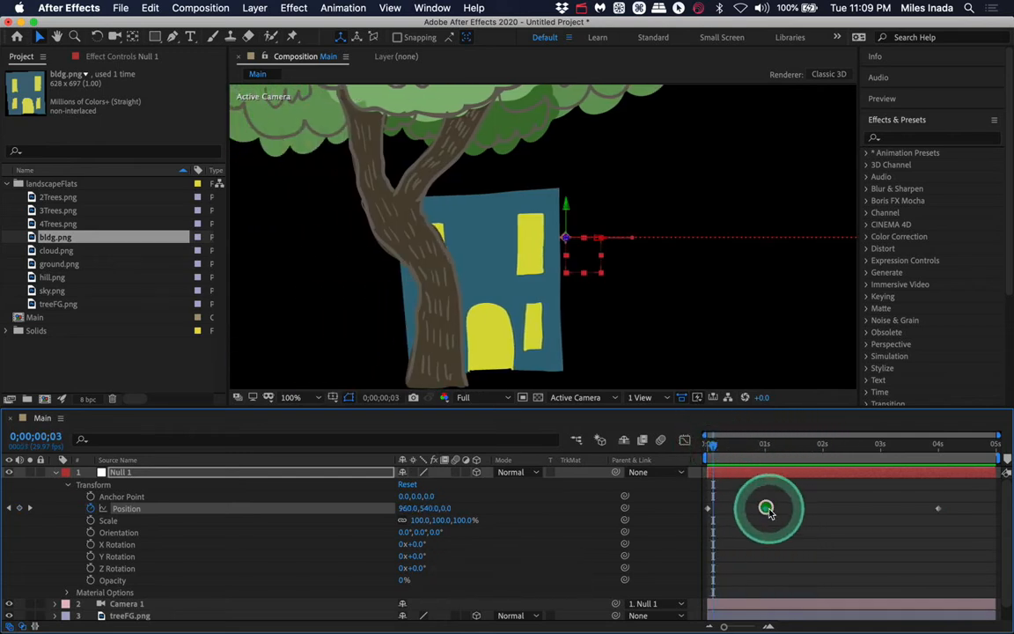
Delete Null 1's Position keyframe at 0;00;01;00 and preview the animation from the start.
{"action": "key", "text": "Delete"}
{"action": "mouse_move", "coordinate": [713, 445]}
{"action": "left_mouse_down"}
{"action": "mouse_move", "coordinate": [678, 439]}
{"action": "mouse_move", "coordinate": [709, 451]}
{"action": "left_mouse_up"}
{"action": "key", "text": "space"}
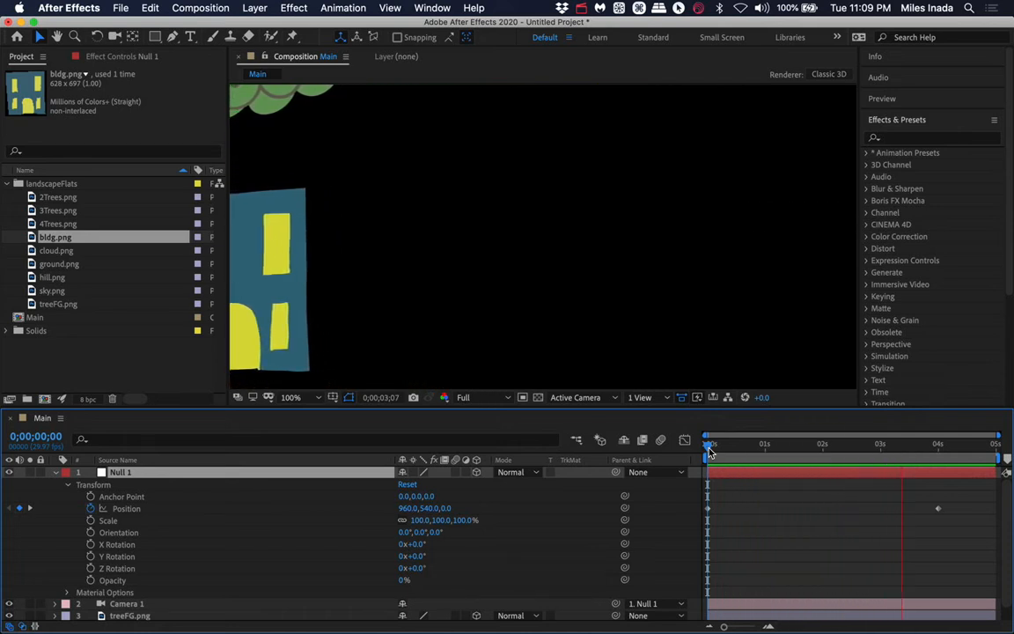
Switch the timeline's time display from timecode to frame numbers and scrub to frame 116.
{"action": "left_click", "coordinate": [849, 443]}
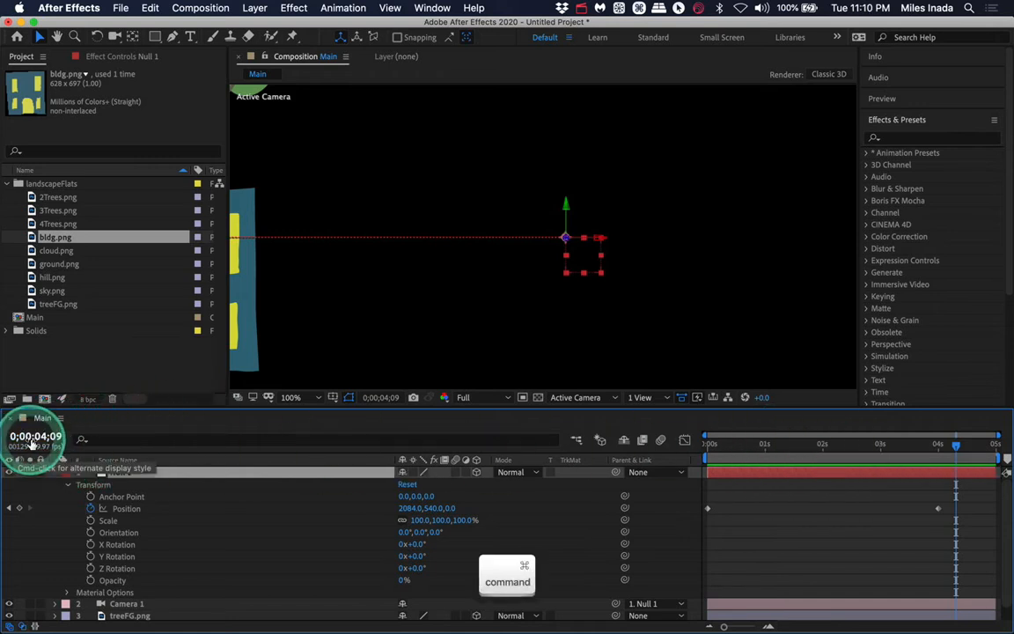
{"action": "left_click", "coordinate": [40, 438], "text": "super"}
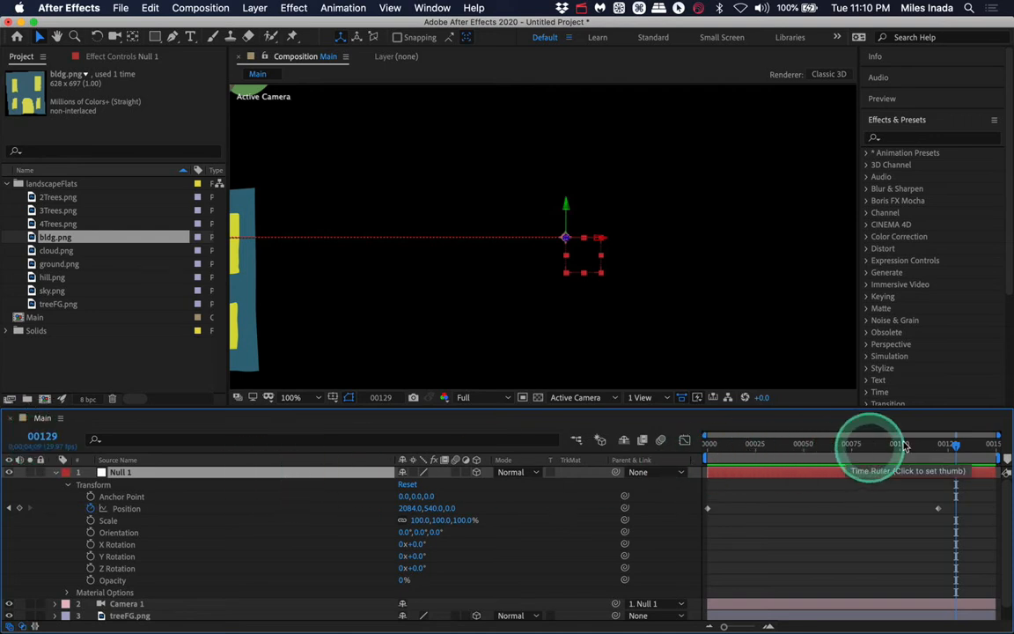
{"action": "left_click_drag", "start_coordinate": [955, 448], "coordinate": [929, 449]}
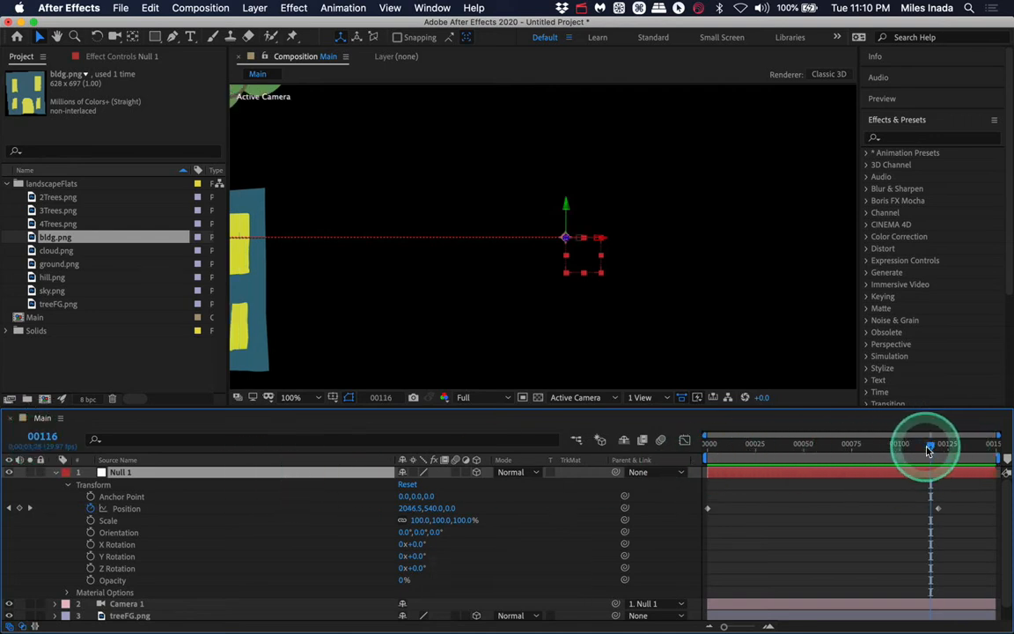
Slow the camera move by shifting Null 1's second Position keyframe to the composition's end, and preview it from frame 0.
{"action": "left_click", "coordinate": [938, 509]}
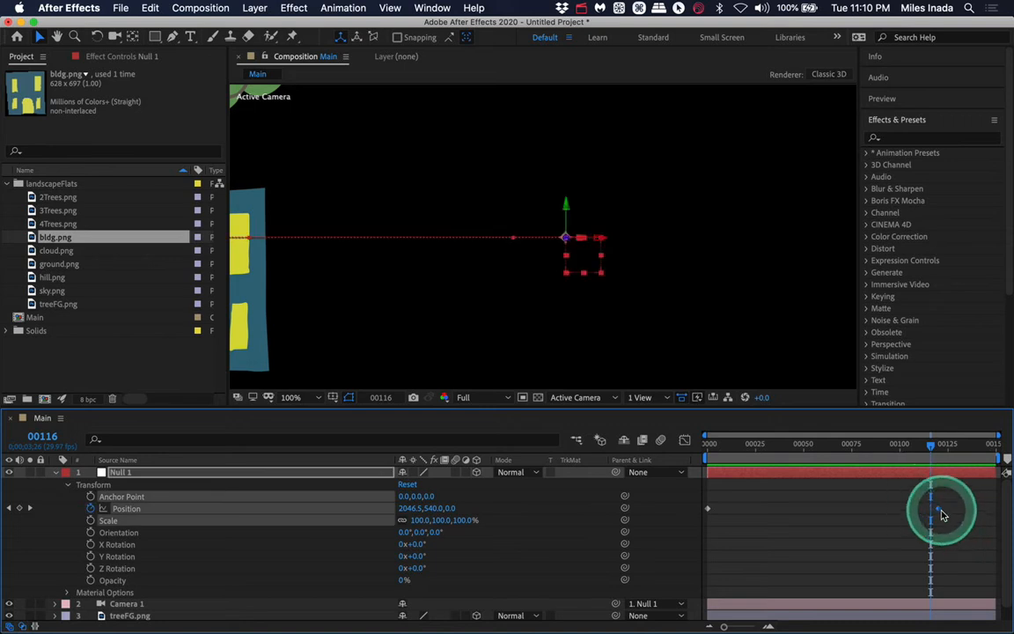
{"action": "left_click_drag", "start_coordinate": [940, 513], "coordinate": [996, 511]}
{"action": "left_click_drag", "start_coordinate": [808, 442], "coordinate": [697, 435]}
{"action": "key", "text": "space"}
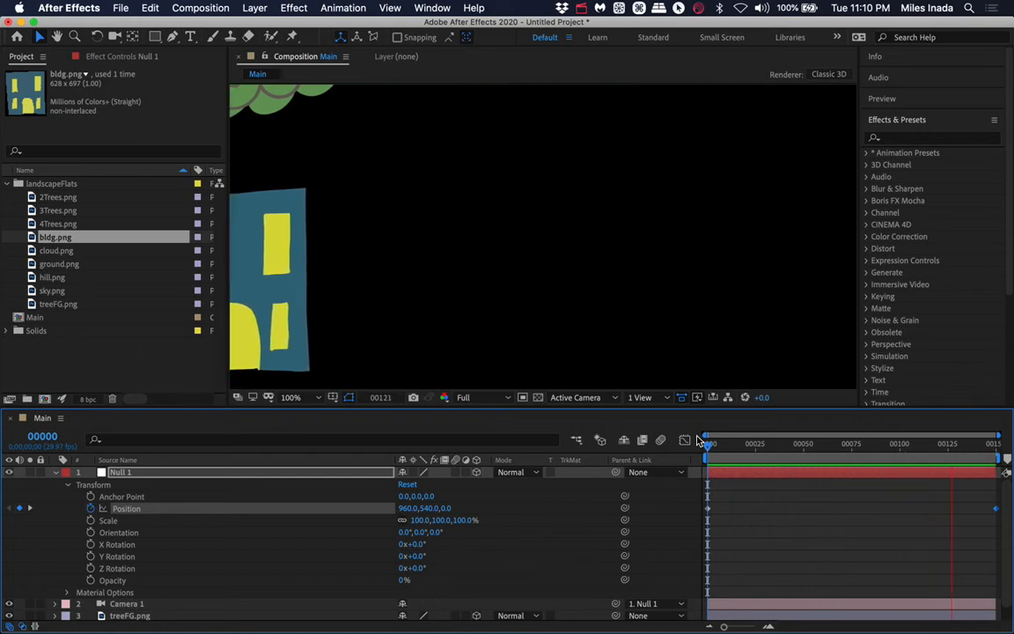
Speed up the camera move by shifting Null 1's last Position keyframe earlier to about frame 44, and preview it from frame 0.
{"action": "left_click", "coordinate": [998, 513]}
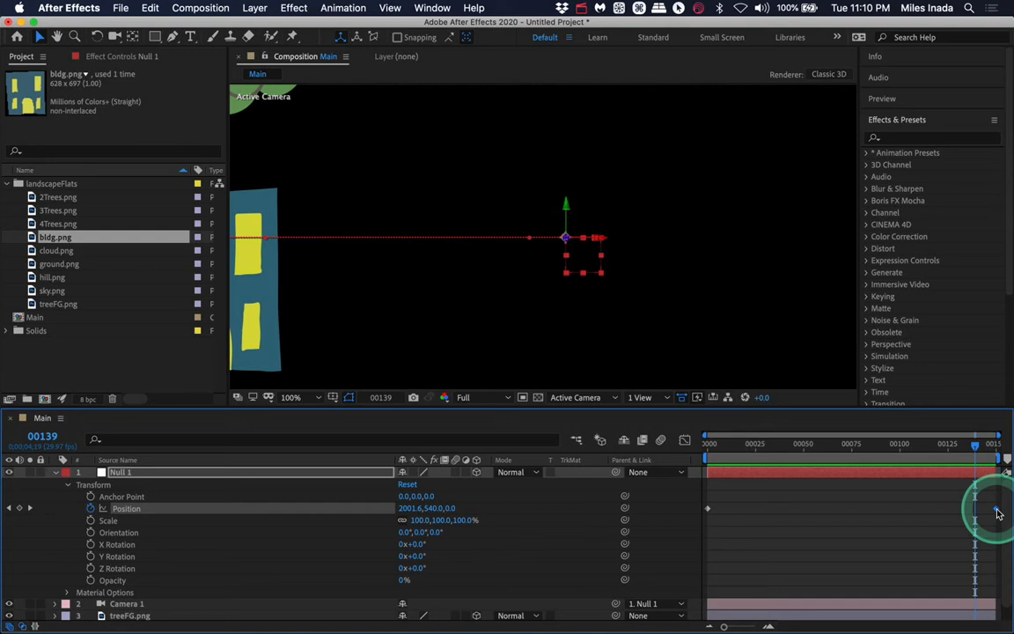
{"action": "left_click_drag", "start_coordinate": [996, 512], "coordinate": [899, 513]}
{"action": "left_click_drag", "start_coordinate": [823, 511], "coordinate": [791, 508]}
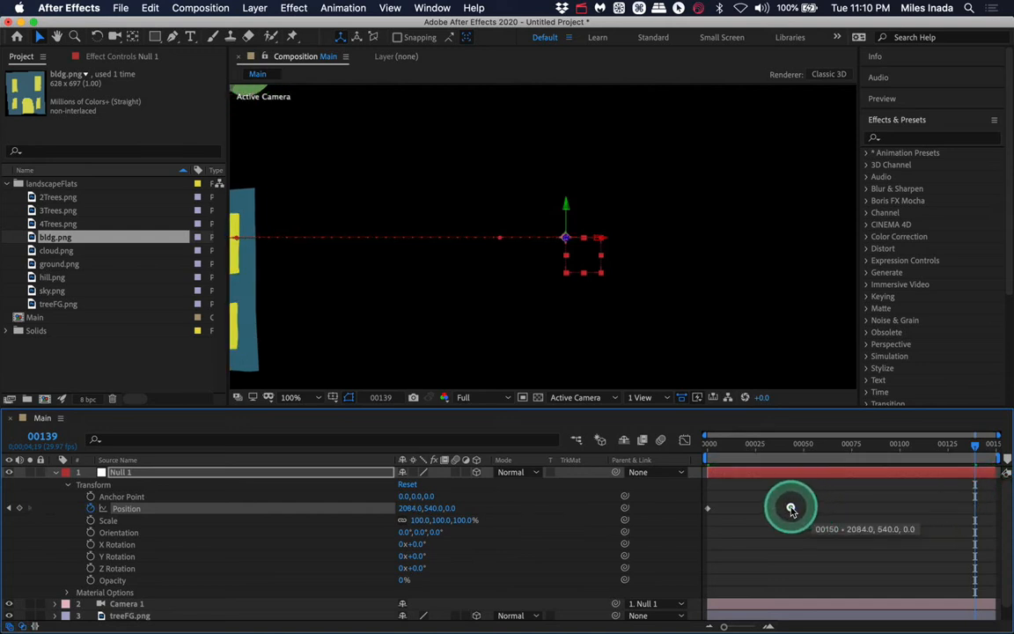
{"action": "left_click_drag", "start_coordinate": [967, 446], "coordinate": [704, 458]}
{"action": "key", "text": "space"}
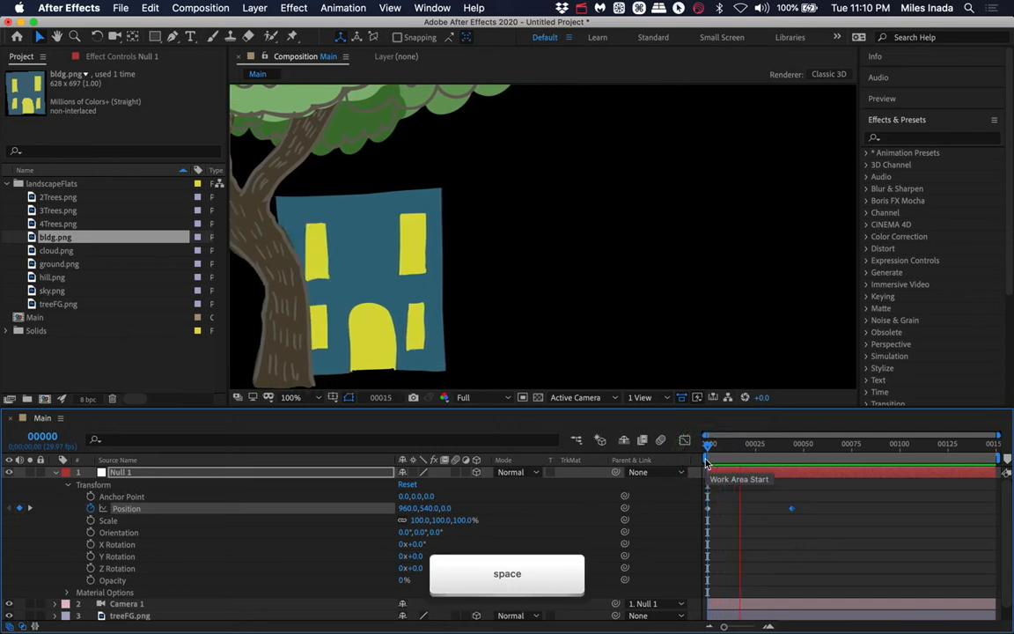
{"action": "key", "text": "space"}
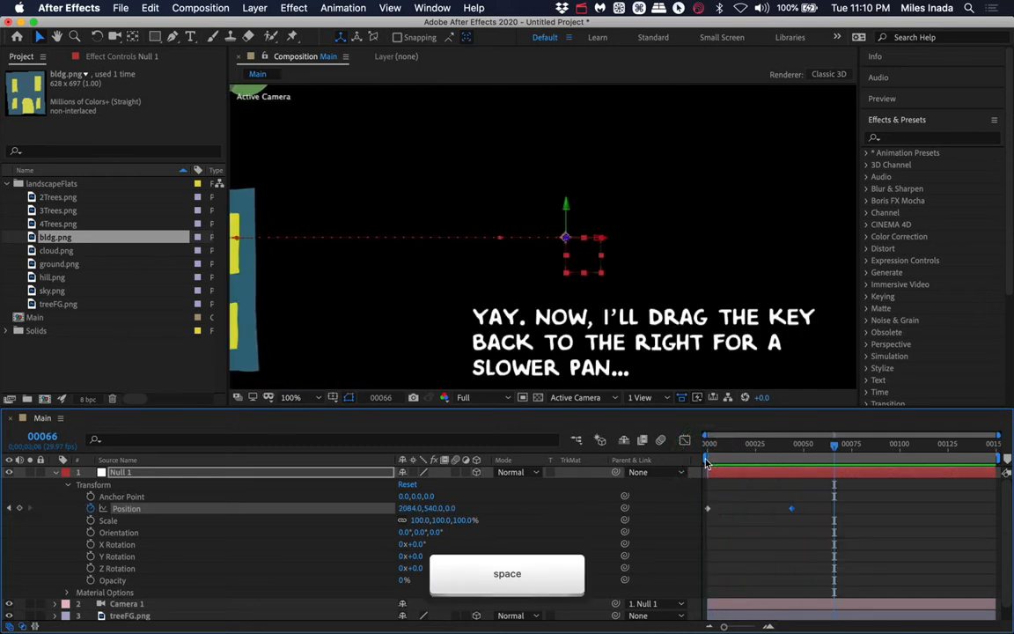
Return Null 1's second Position keyframe to the end of the composition for a slower pan, and replay it from frame 0.
{"action": "left_click", "coordinate": [793, 509]}
{"action": "left_click_drag", "start_coordinate": [796, 511], "coordinate": [996, 522]}
{"action": "left_click_drag", "start_coordinate": [834, 442], "coordinate": [698, 447]}
{"action": "key", "text": "space"}
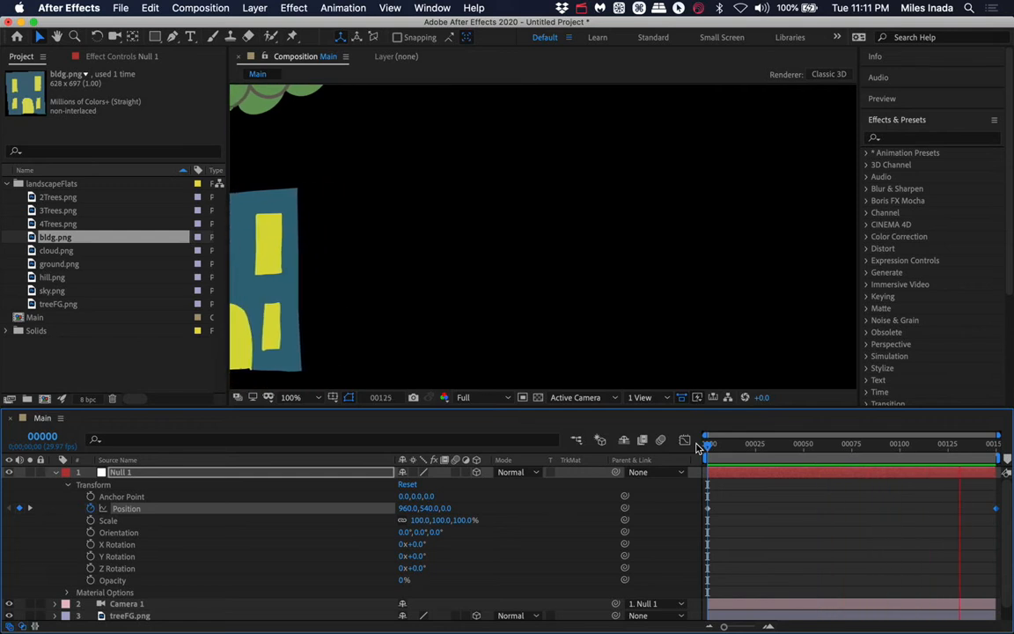
{"action": "left_click", "coordinate": [226, 270]}
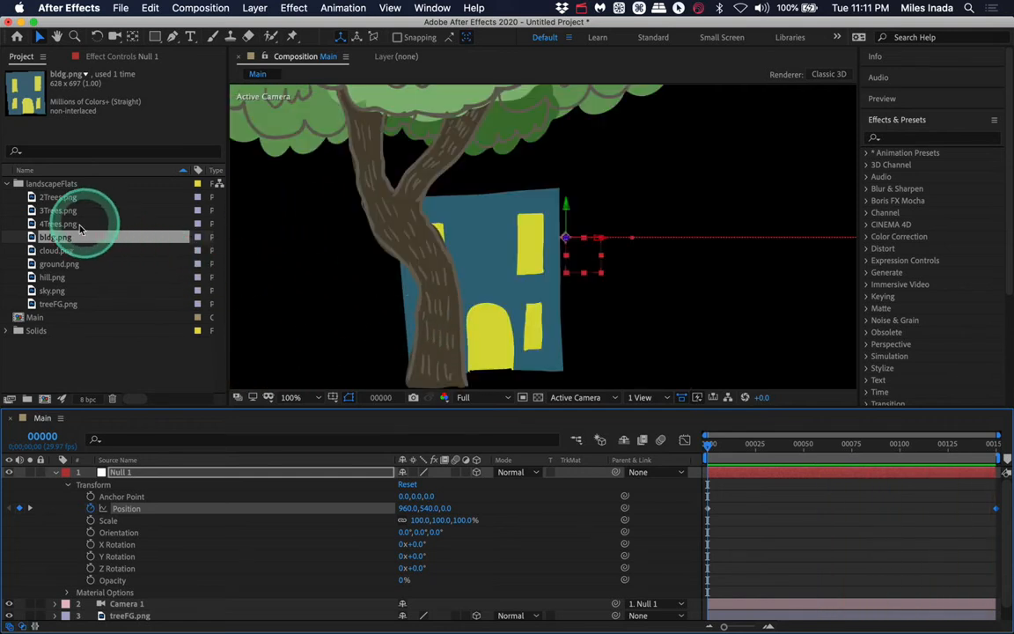
Add hill.png to the Main composition beneath bldg.png and make it a 3D layer.
{"action": "left_click", "coordinate": [53, 278]}
{"action": "left_click", "coordinate": [55, 472]}
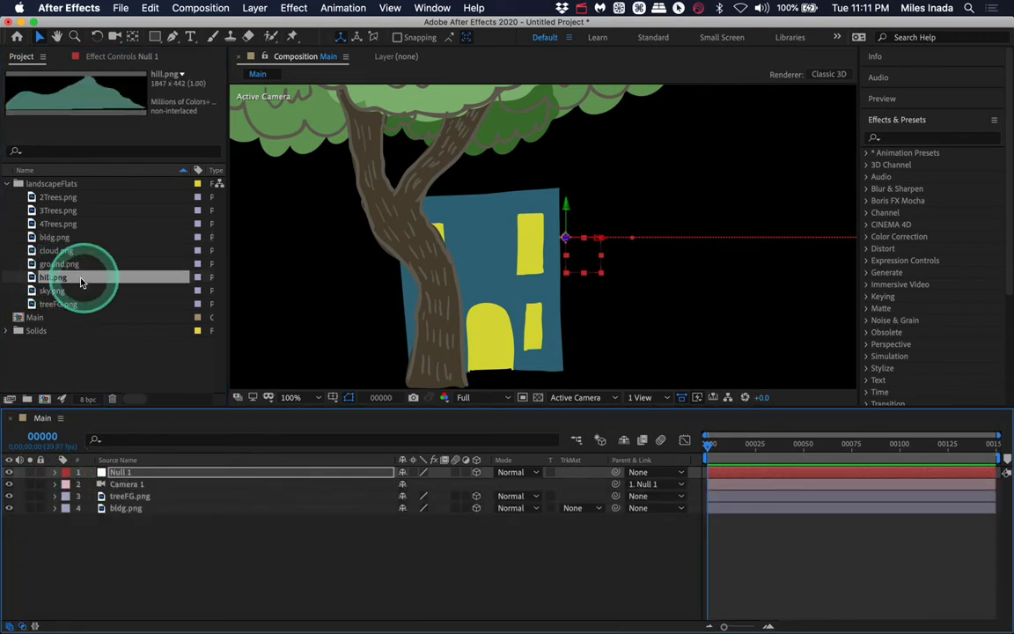
{"action": "left_click_drag", "start_coordinate": [79, 278], "coordinate": [123, 518]}
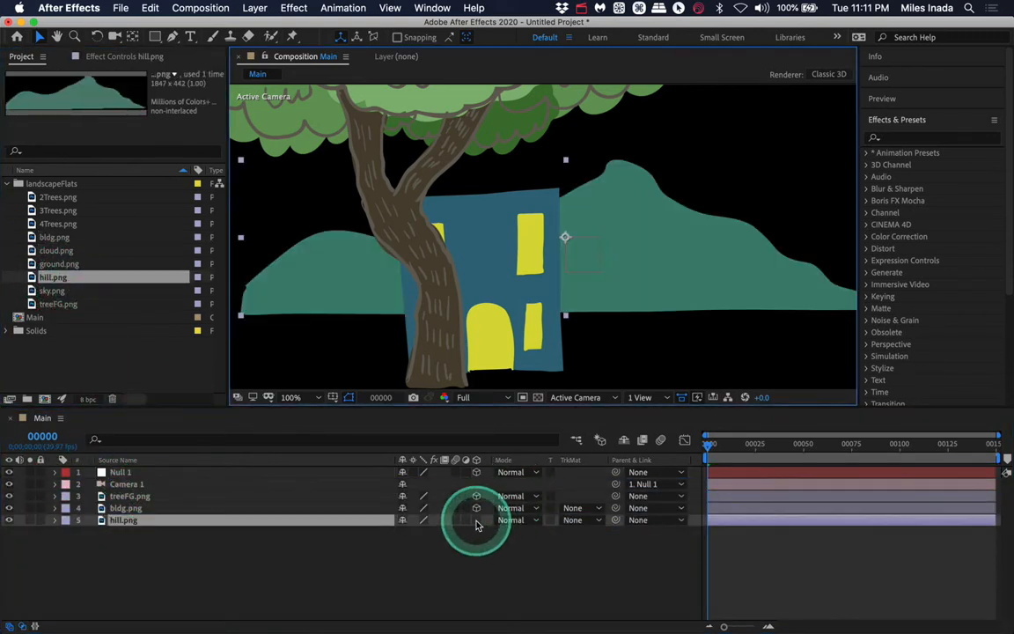
{"action": "left_click", "coordinate": [476, 520]}
Lower hill.png and push it back behind the building to Position 960, 706, 2429, and scale it to 174%.
{"action": "left_click_drag", "start_coordinate": [572, 204], "coordinate": [564, 264]}
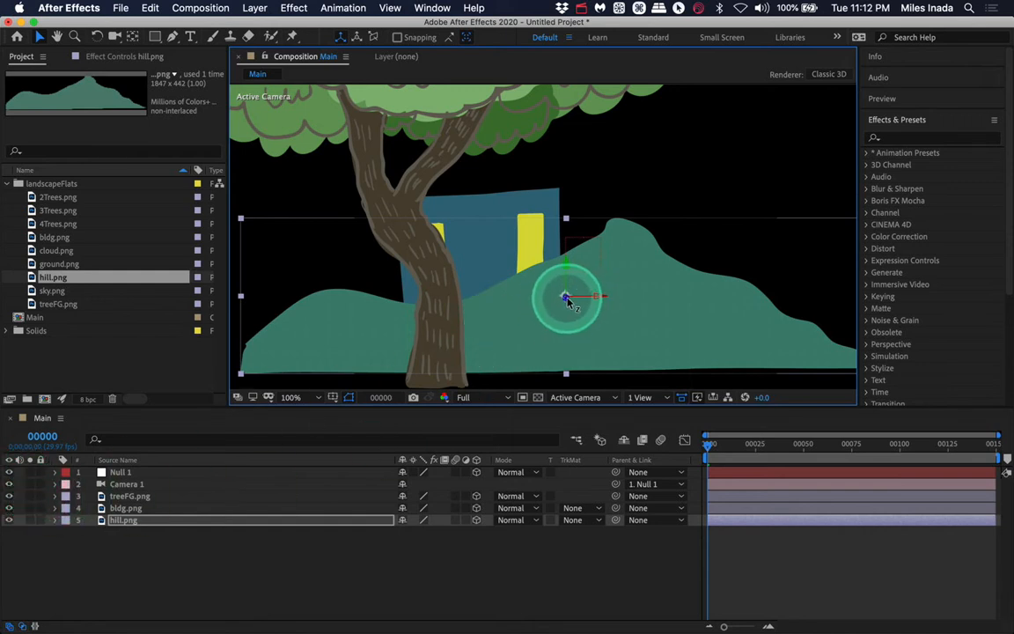
{"action": "left_click_drag", "start_coordinate": [568, 301], "coordinate": [841, 7]}
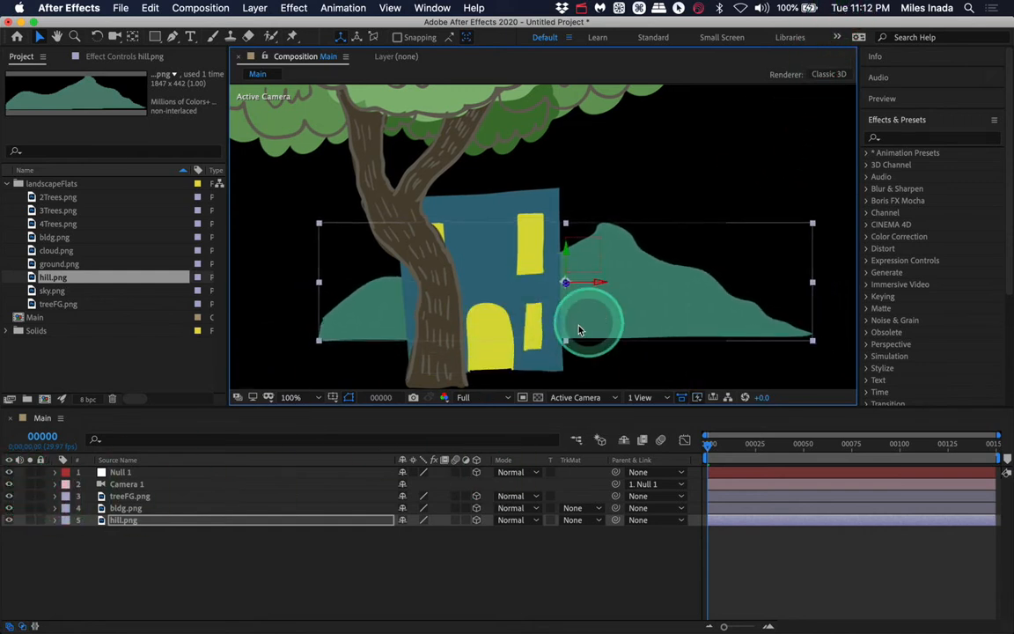
{"action": "left_click_drag", "start_coordinate": [567, 282], "coordinate": [692, 8]}
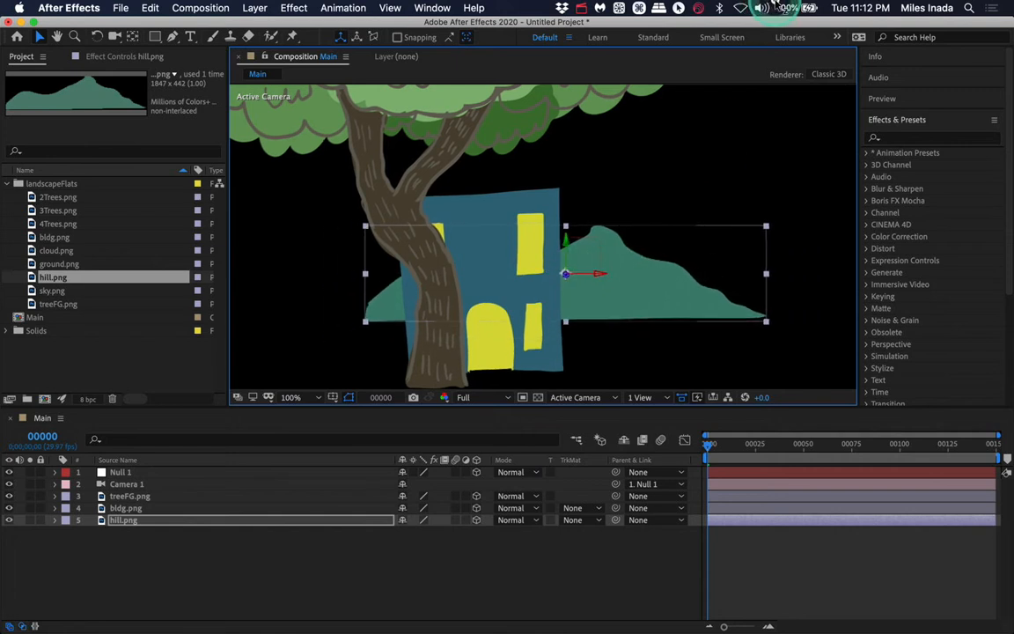
{"action": "left_click", "coordinate": [55, 521]}
{"action": "left_click", "coordinate": [69, 534]}
{"action": "left_click", "coordinate": [455, 544]}
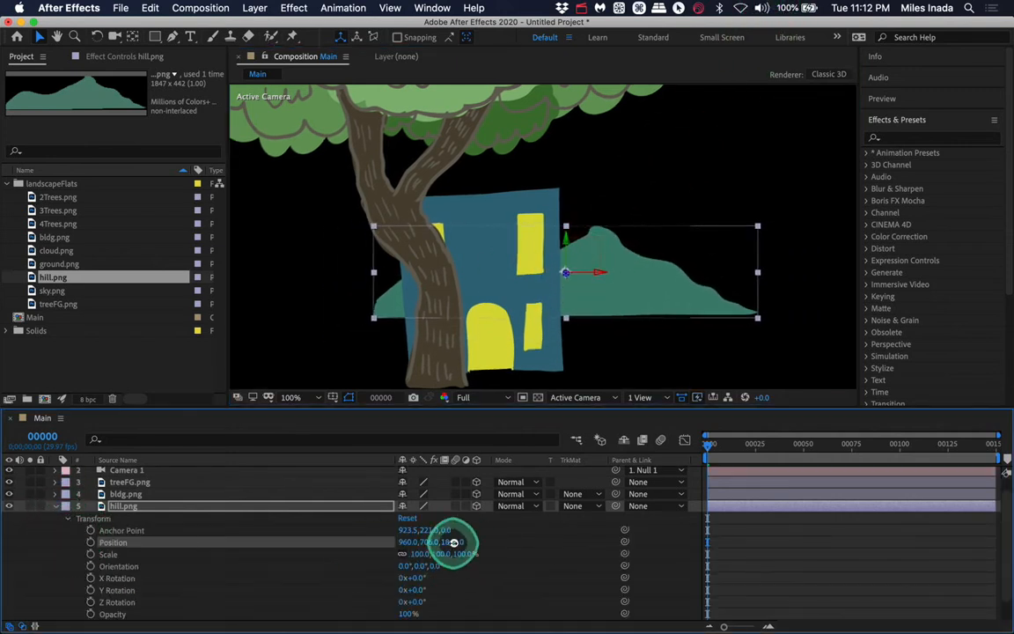
{"action": "left_click", "coordinate": [859, 498]}
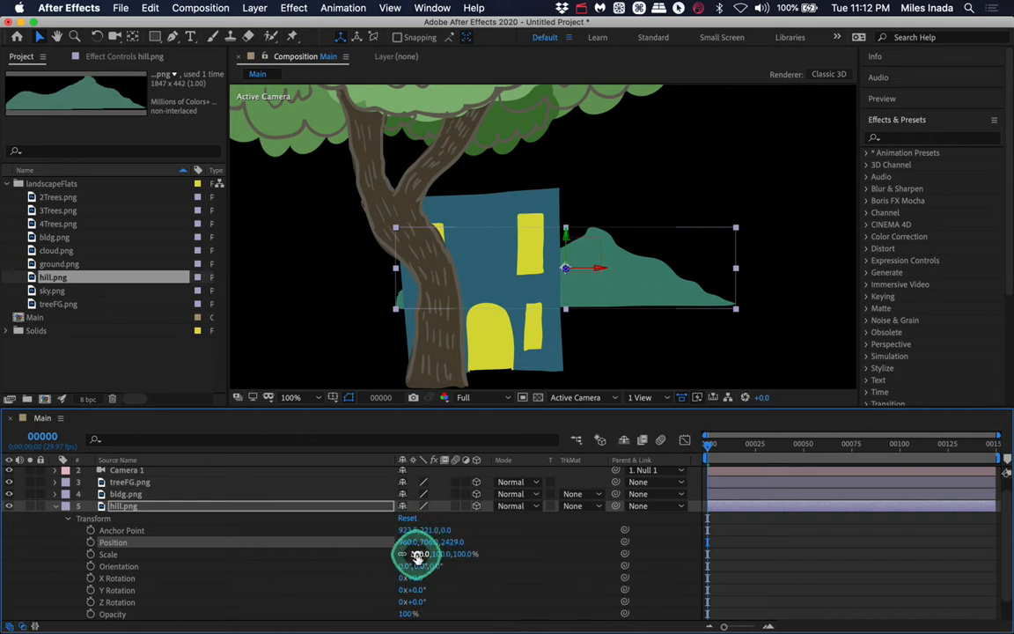
{"action": "left_click_drag", "start_coordinate": [418, 554], "coordinate": [468, 550]}
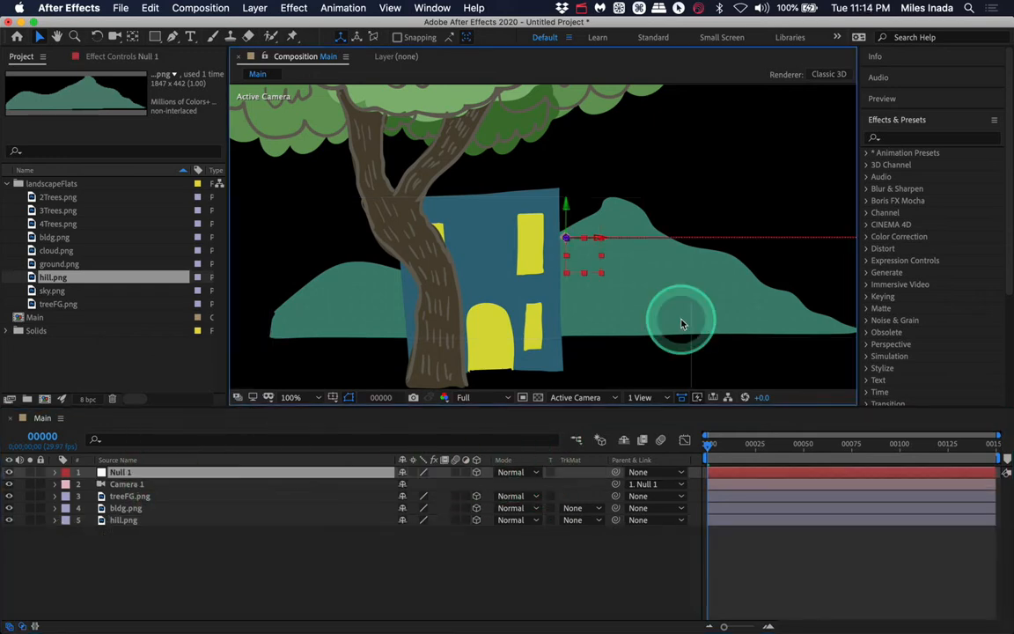
{"action": "key", "text": "space"}
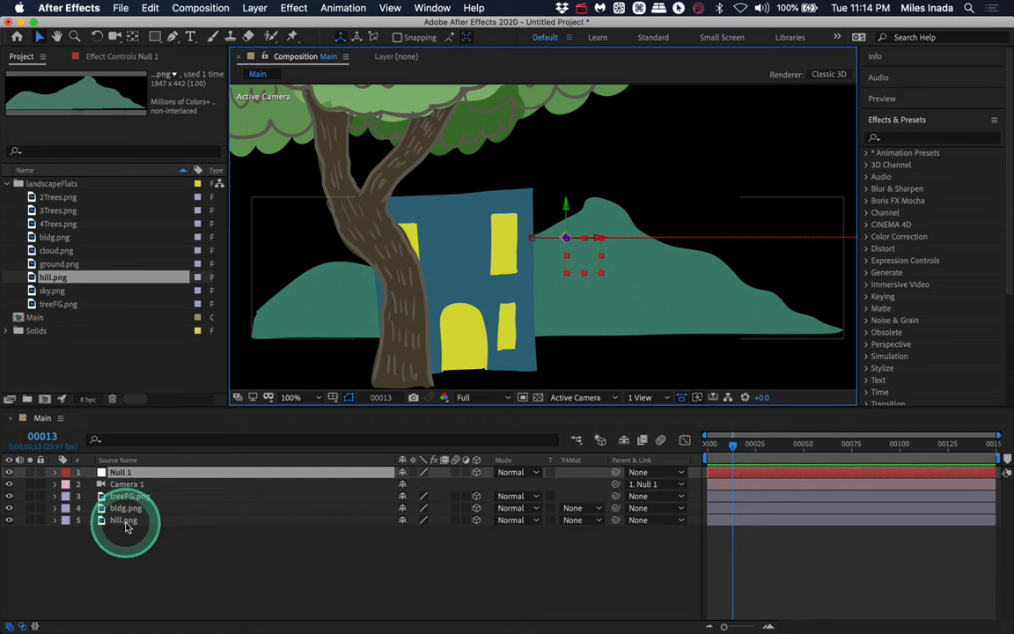
Set hill.png's Z Position to 4326 and its Scale to 235%, previewing the camera move from frame 0.
{"action": "left_click", "coordinate": [124, 521]}
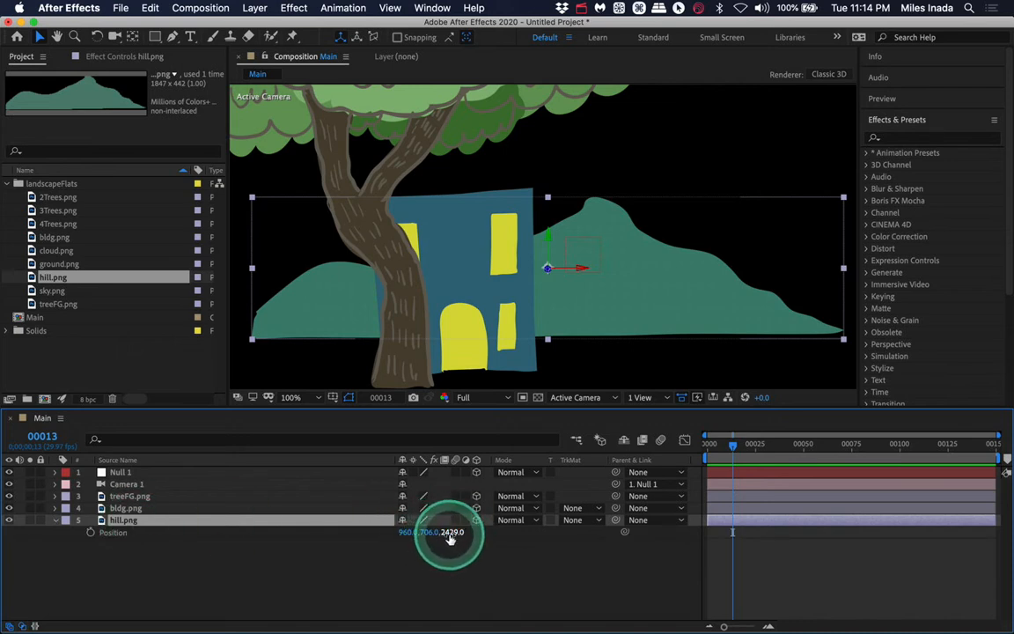
{"action": "left_click_drag", "start_coordinate": [451, 539], "coordinate": [659, 535]}
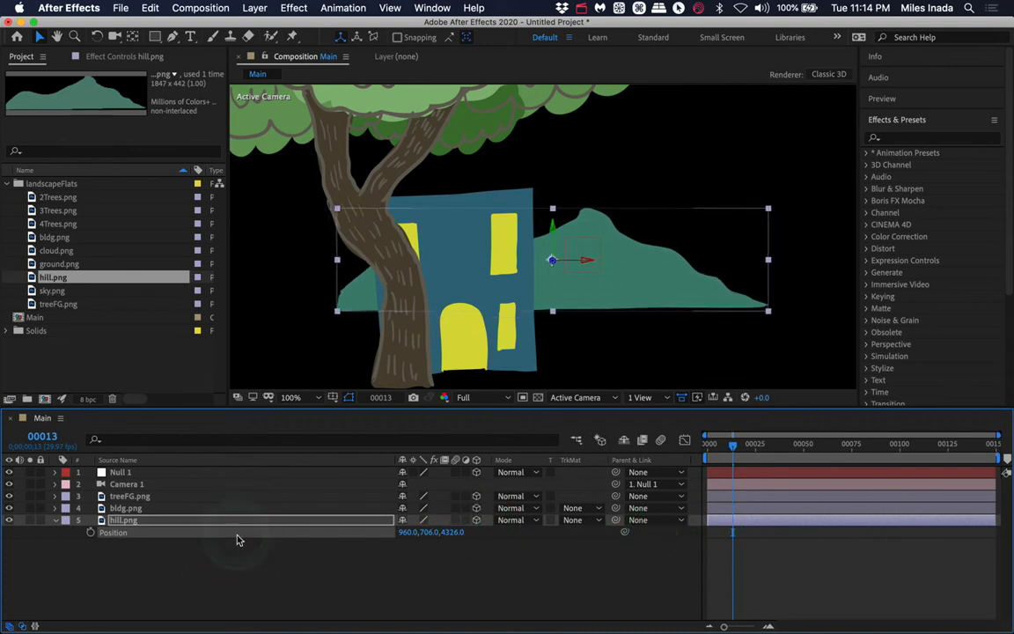
{"action": "key", "text": "s"}
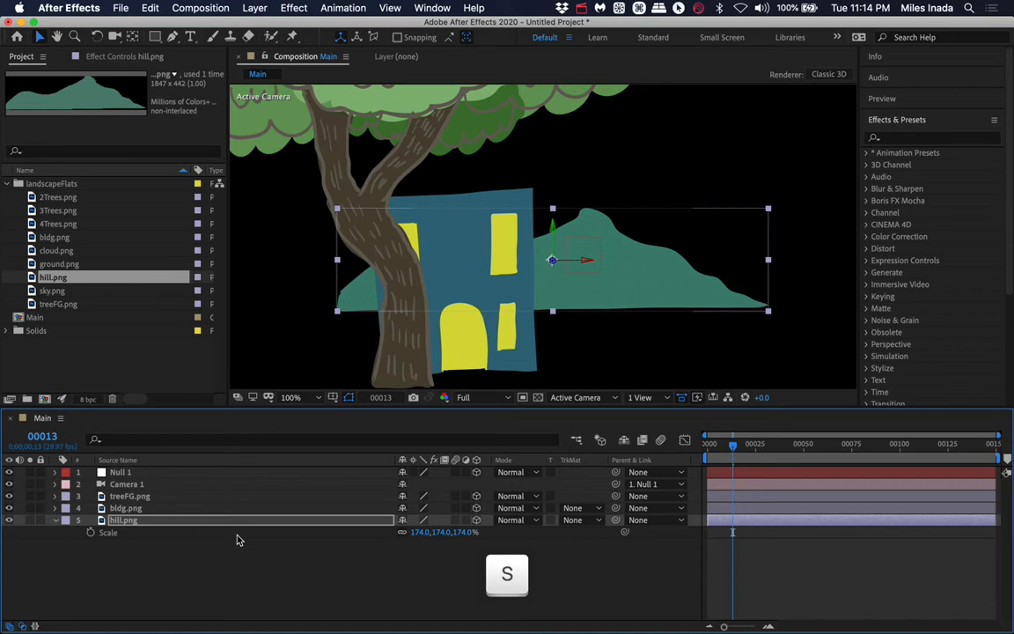
{"action": "left_click_drag", "start_coordinate": [464, 530], "coordinate": [505, 531]}
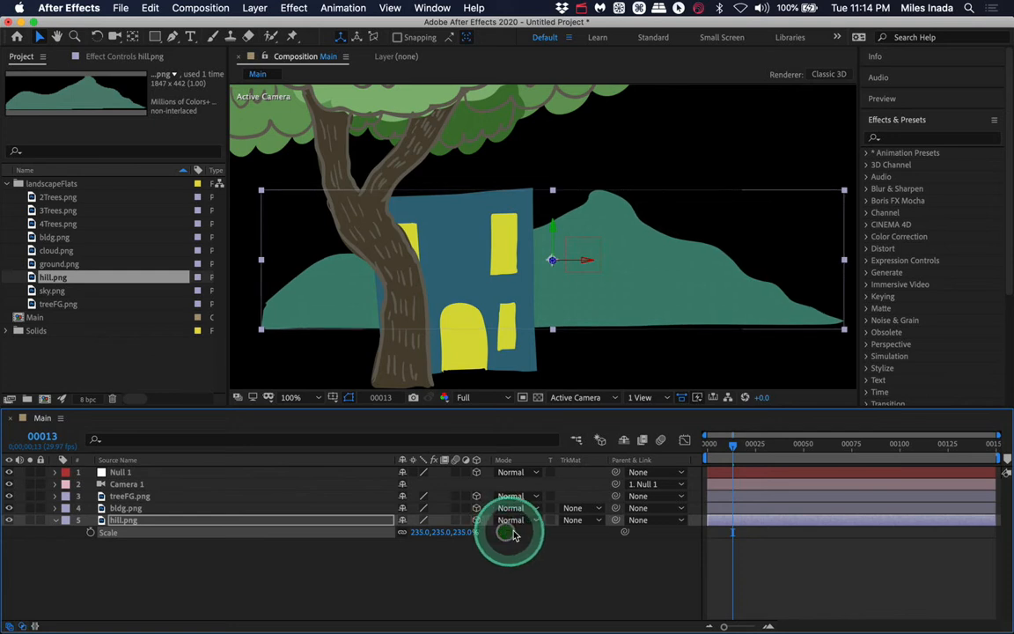
{"action": "left_click_drag", "start_coordinate": [734, 447], "coordinate": [705, 451]}
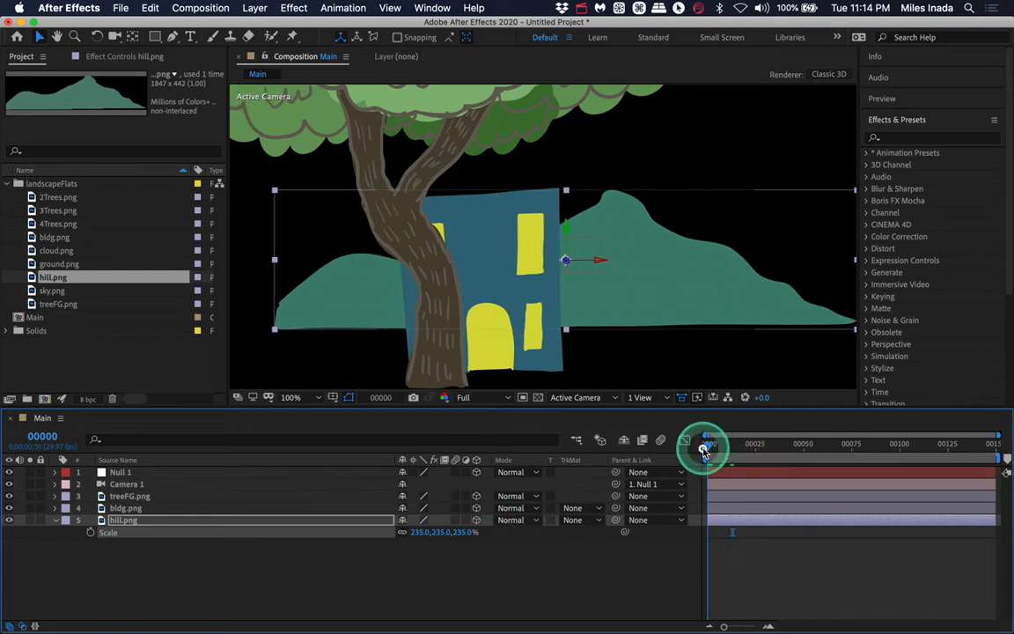
{"action": "key", "text": "space"}
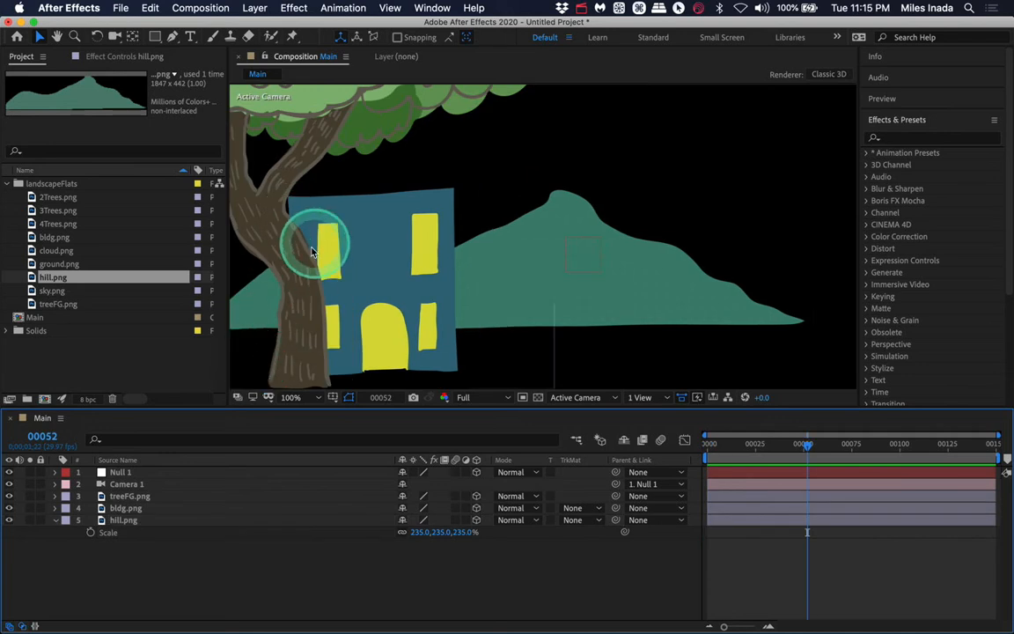
Duplicate the treeFG.png layer and move the copy right along its X axis, past the building and over the hill's far end.
{"action": "left_click", "coordinate": [122, 508]}
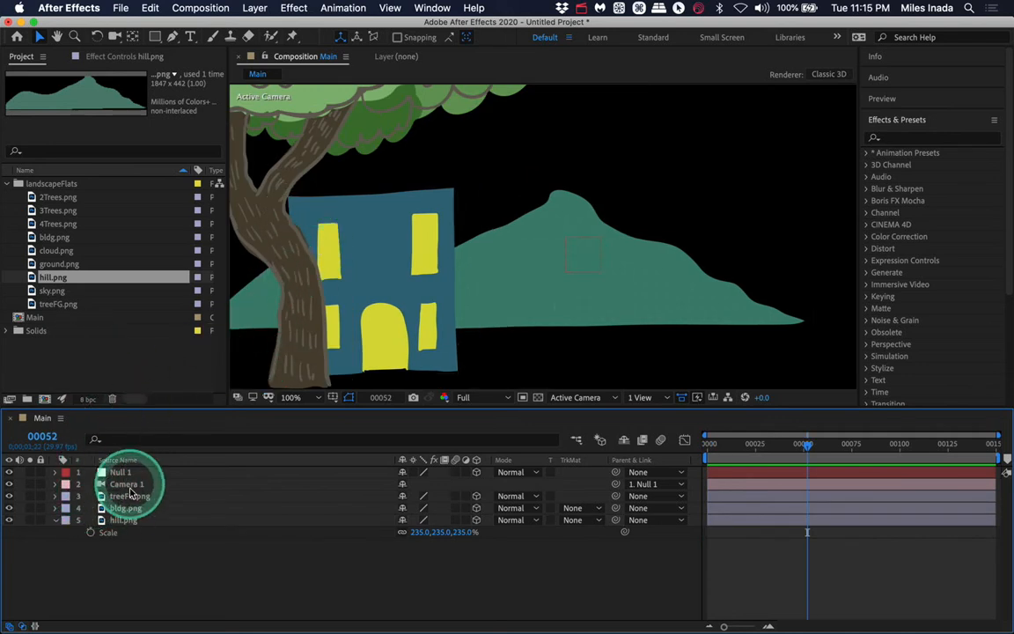
{"action": "left_click", "coordinate": [132, 499]}
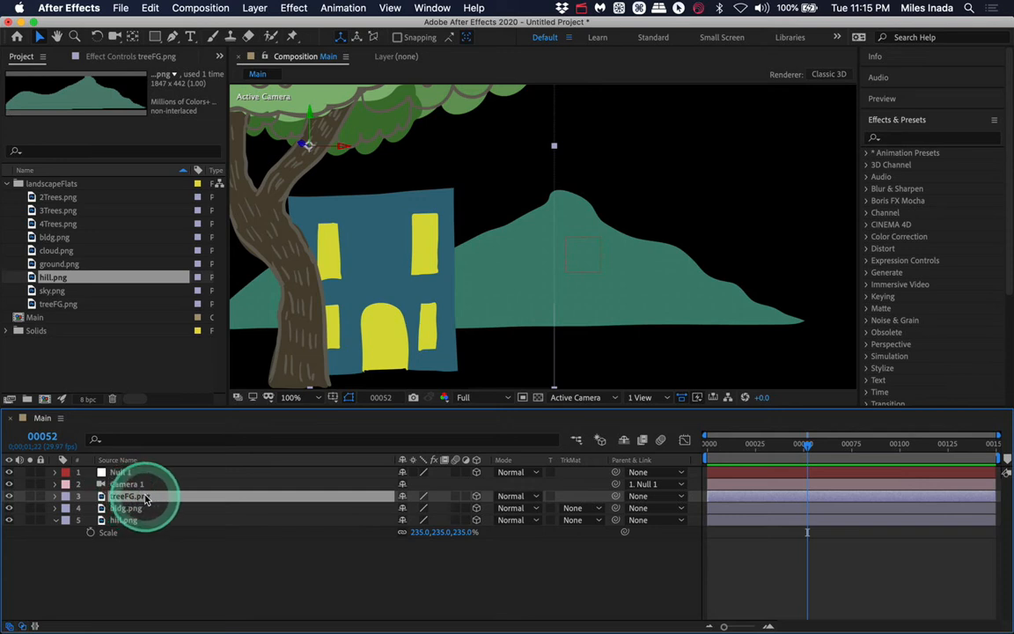
{"action": "left_click", "coordinate": [146, 498], "text": "super"}
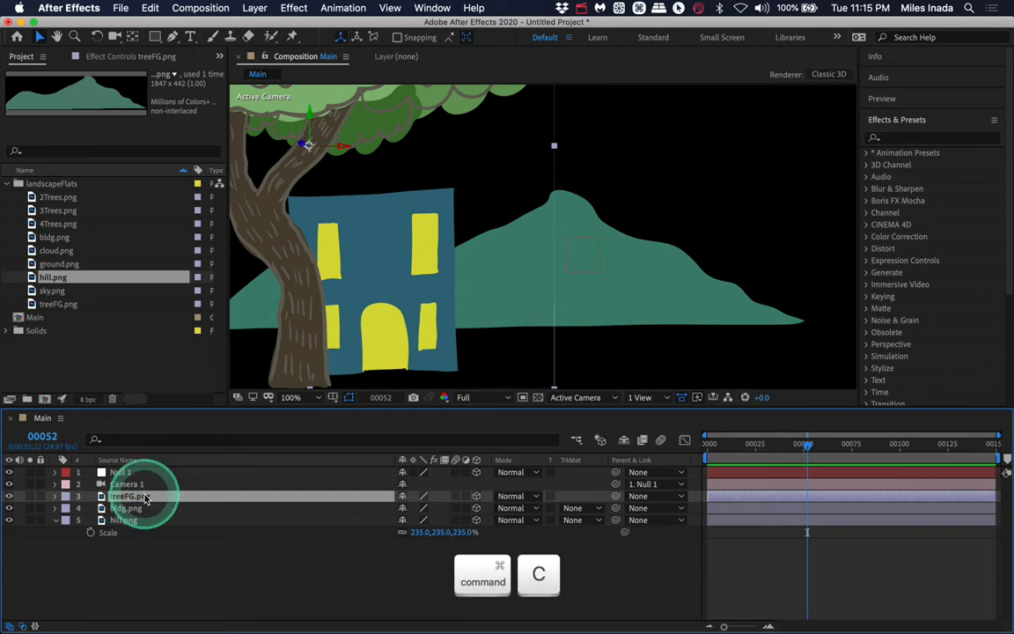
{"action": "key", "text": "super+v"}
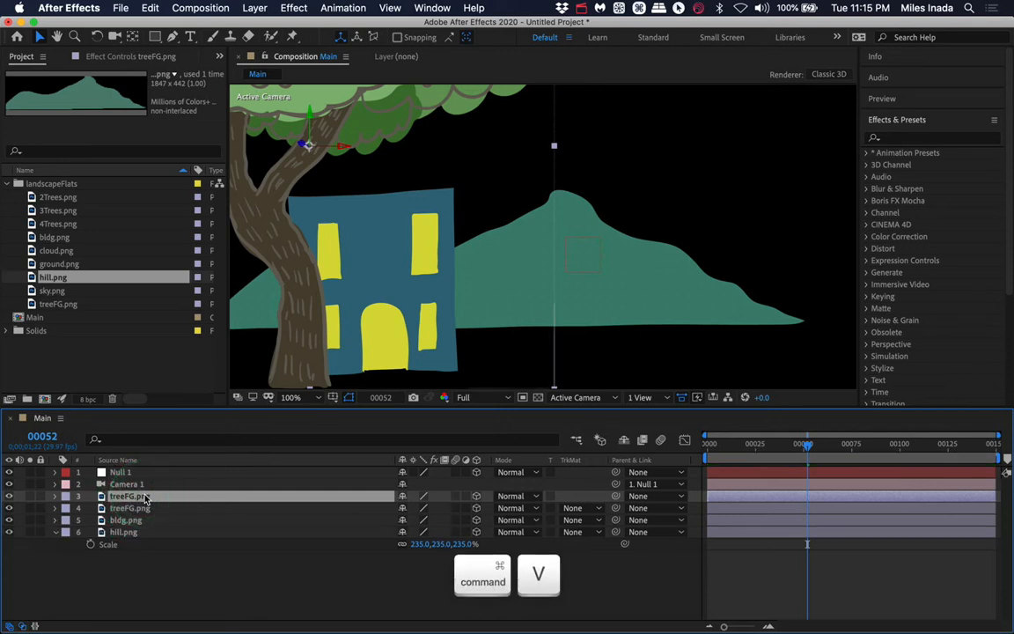
{"action": "left_click_drag", "start_coordinate": [370, 167], "coordinate": [819, 197]}
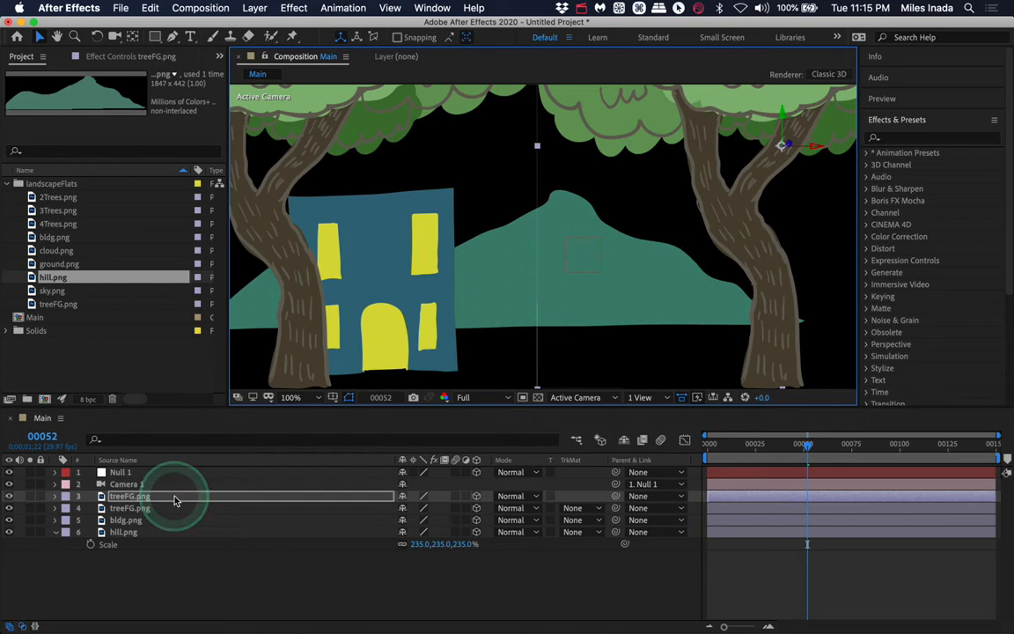
Try to mirror the copied treeFG.png by setting its linked Scale to -100%, and undo the change.
{"action": "key", "text": "s"}
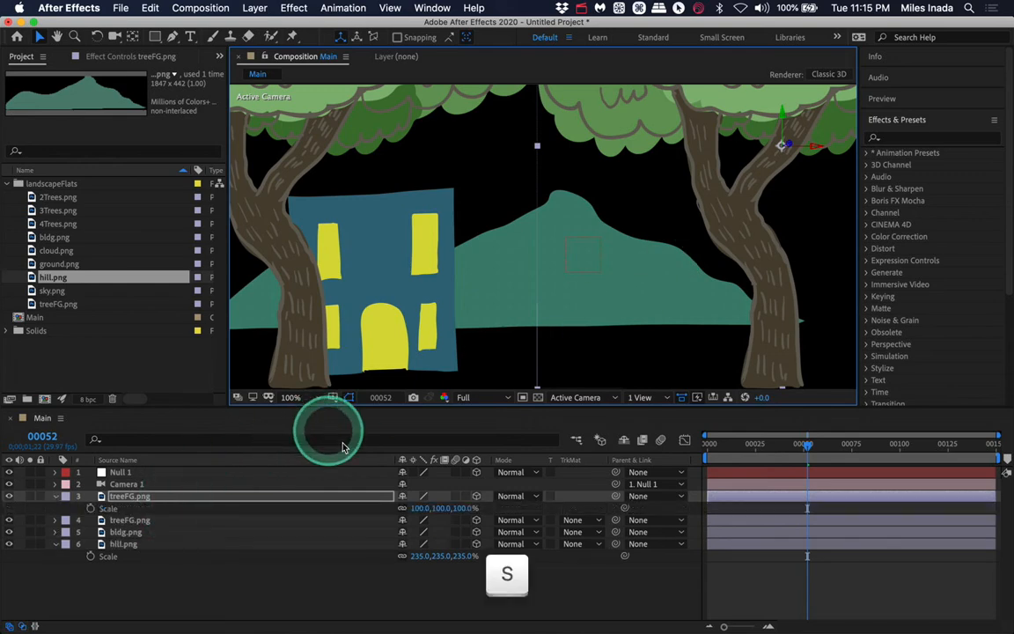
{"action": "left_click", "coordinate": [421, 509]}
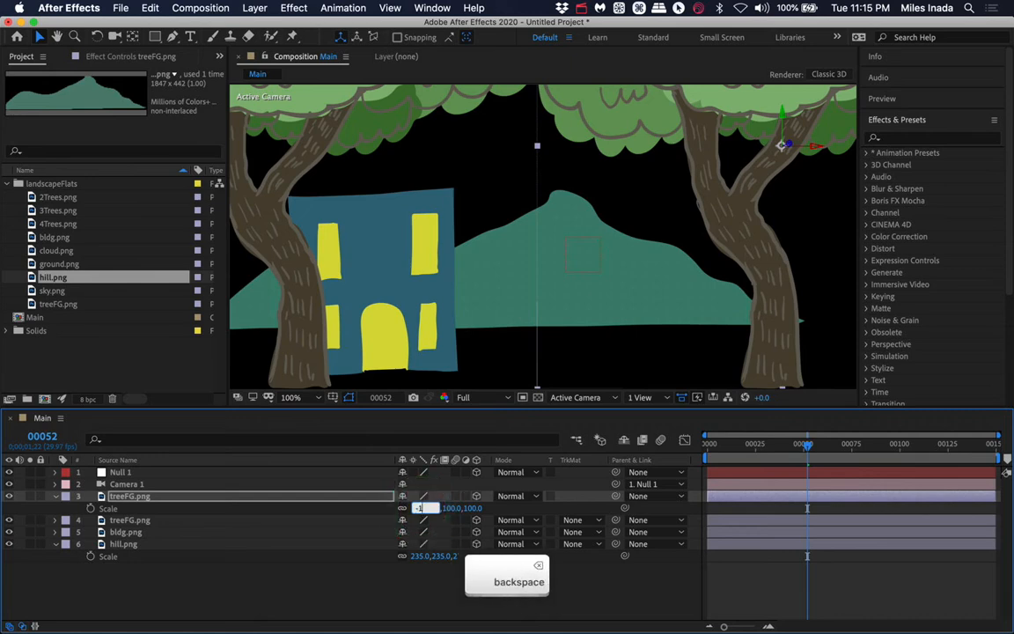
{"action": "key", "text": "Return"}
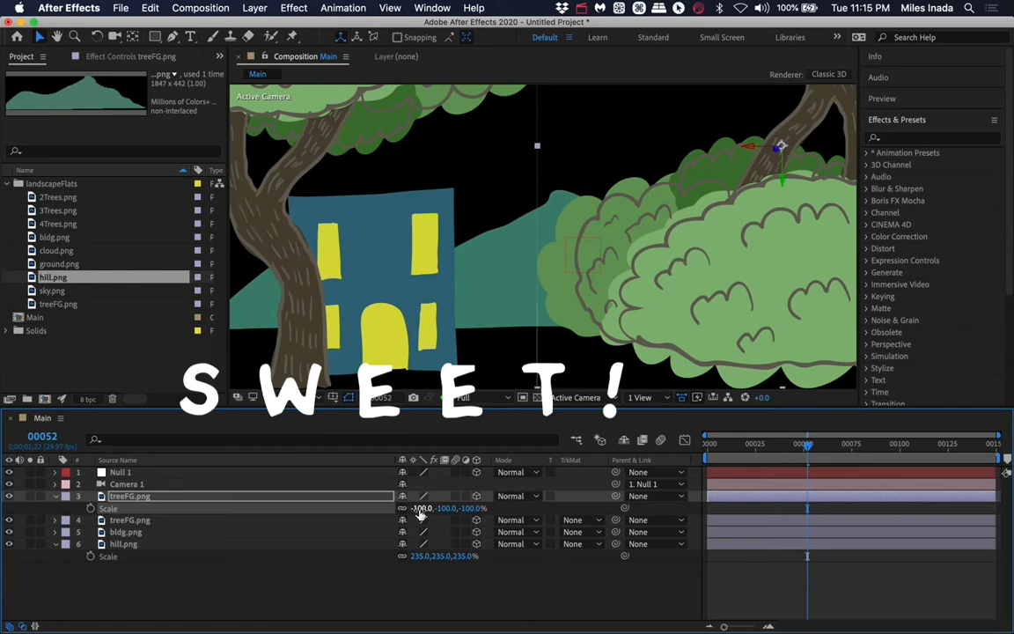
{"action": "key", "text": "ctrl+z"}
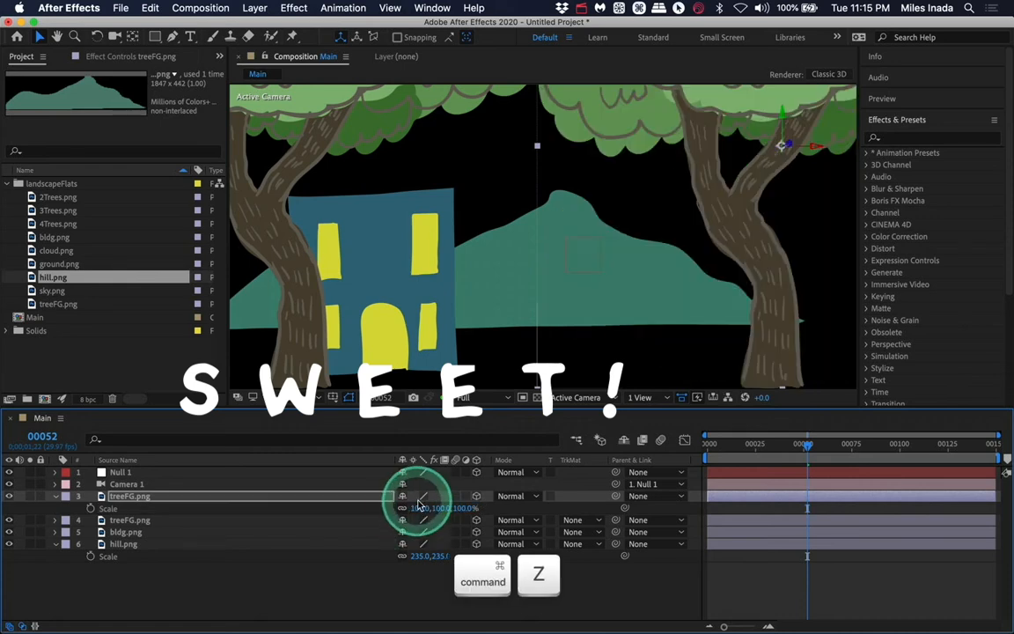
Mirror the copied treeFG.png horizontally by setting only its X Scale to -100%, keeping Y and Z at 100%.
{"action": "left_click", "coordinate": [422, 509]}
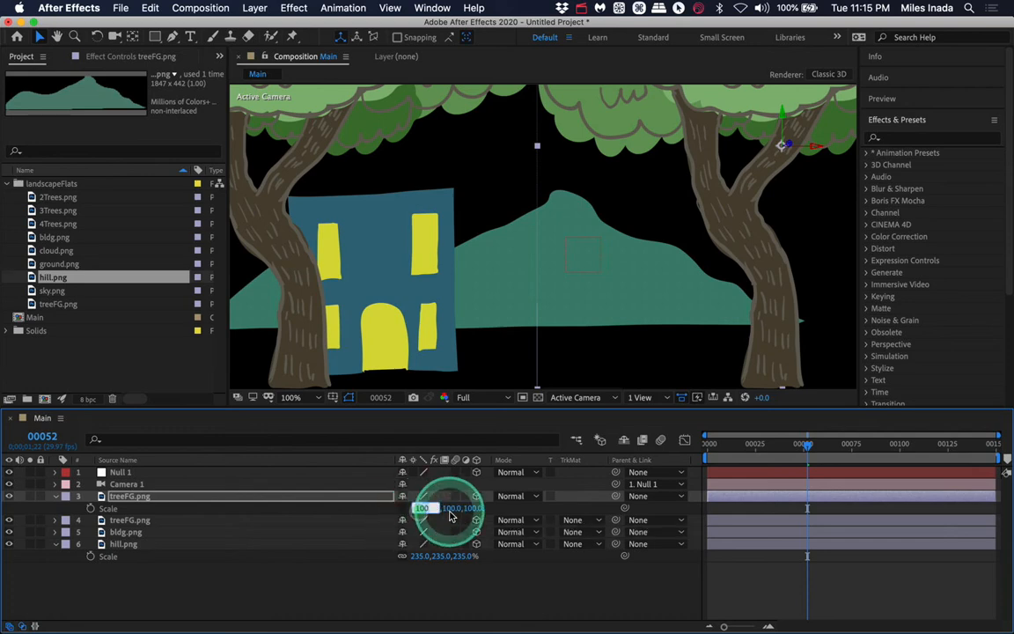
{"action": "type", "text": "-"}
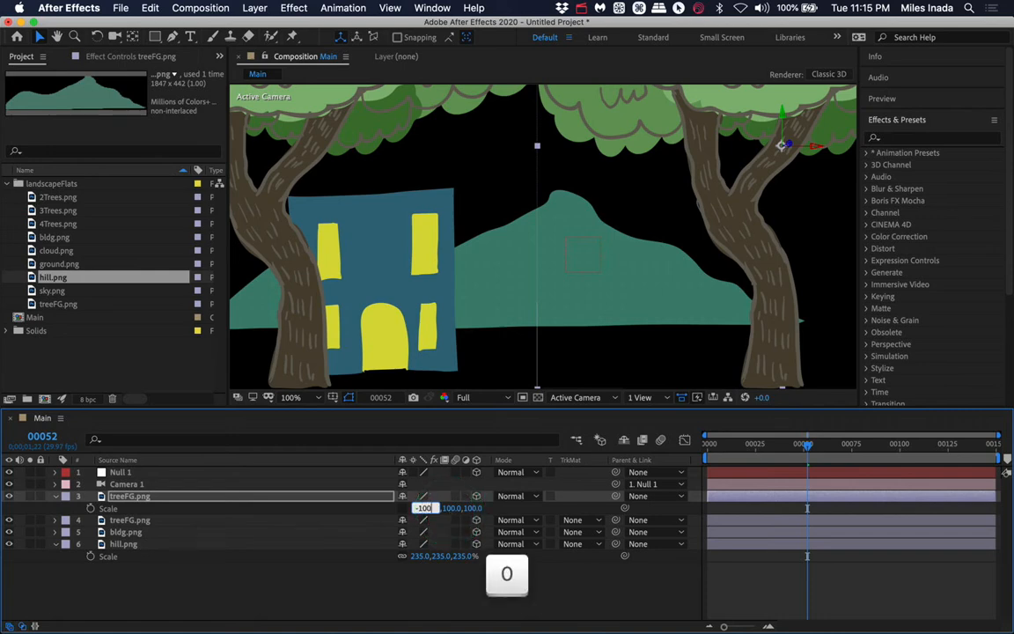
{"action": "key", "text": "Return"}
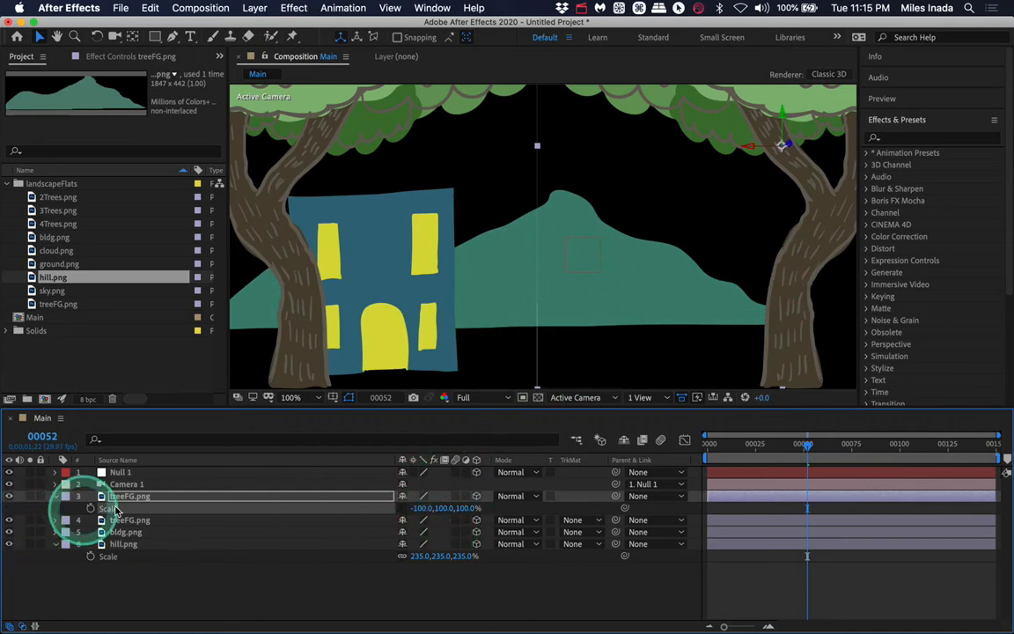
Push the mirrored treeFG.png back to Z Position 766 and lower it to Y Position 314.
{"action": "key", "text": "p"}
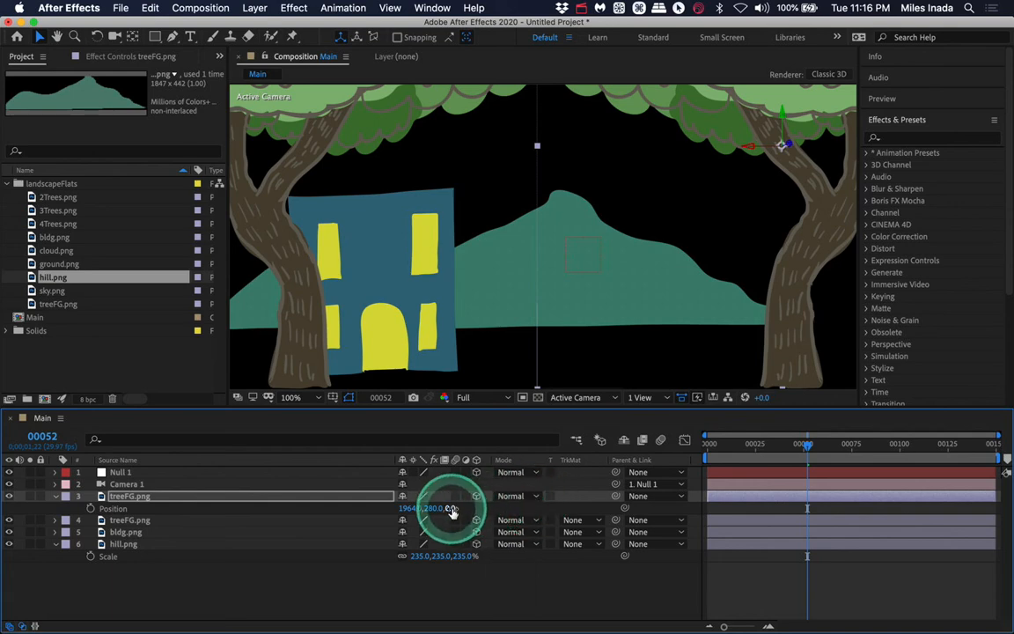
{"action": "left_click_drag", "start_coordinate": [450, 509], "coordinate": [922, 438]}
{"action": "mouse_move", "coordinate": [804, 448]}
{"action": "left_mouse_down"}
{"action": "mouse_move", "coordinate": [756, 460]}
{"action": "mouse_move", "coordinate": [803, 461]}
{"action": "left_mouse_up"}
{"action": "mouse_move", "coordinate": [738, 142]}
{"action": "left_mouse_down"}
{"action": "mouse_move", "coordinate": [738, 157]}
{"action": "mouse_move", "coordinate": [737, 148]}
{"action": "left_mouse_up"}
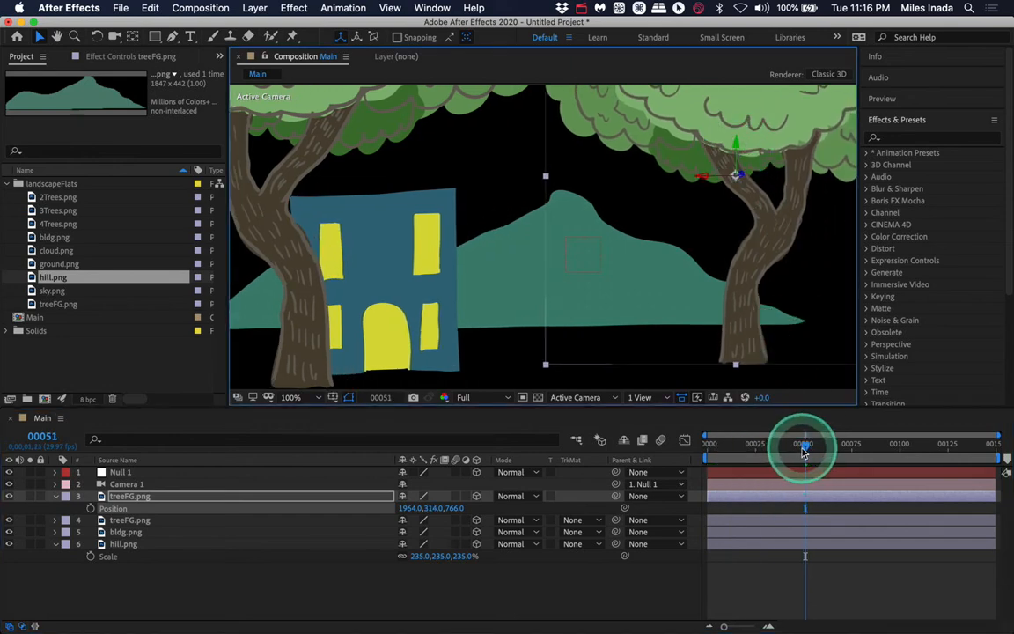
Bring the mirrored treeFG.png toward the camera to Z Position -493 and preview the camera move from frame 0.
{"action": "left_click_drag", "start_coordinate": [456, 508], "coordinate": [28, 496]}
{"action": "left_click_drag", "start_coordinate": [530, 507], "coordinate": [66, 483]}
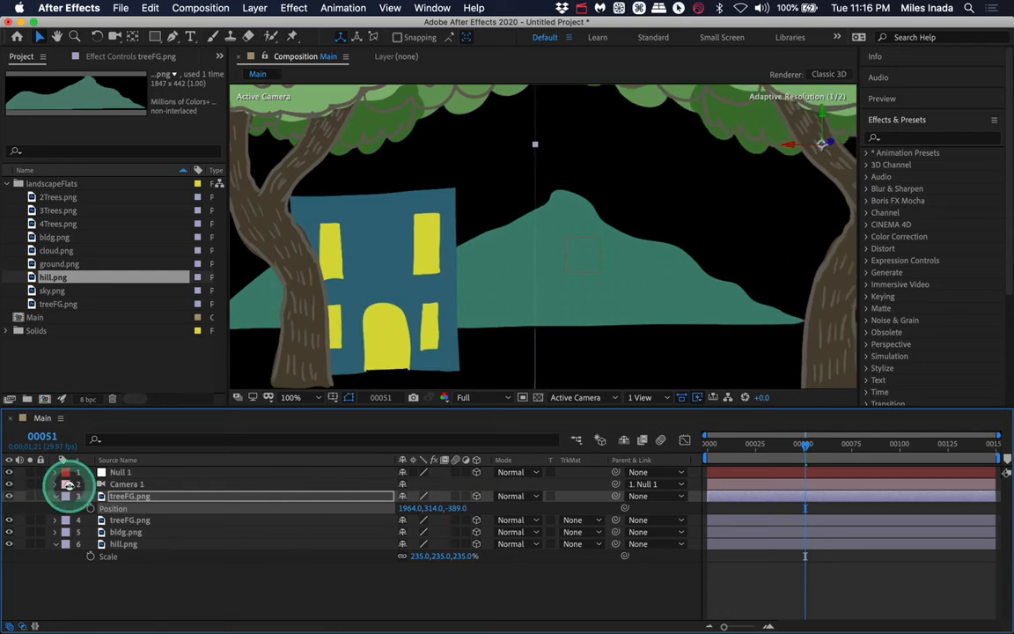
{"action": "left_click_drag", "start_coordinate": [804, 446], "coordinate": [698, 450]}
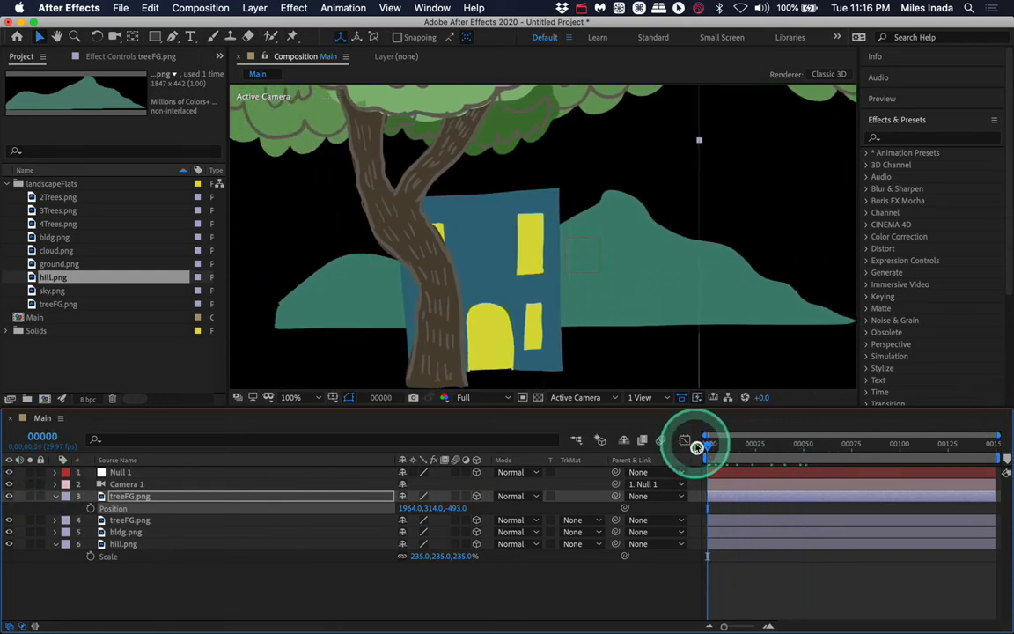
{"action": "key", "text": "space"}
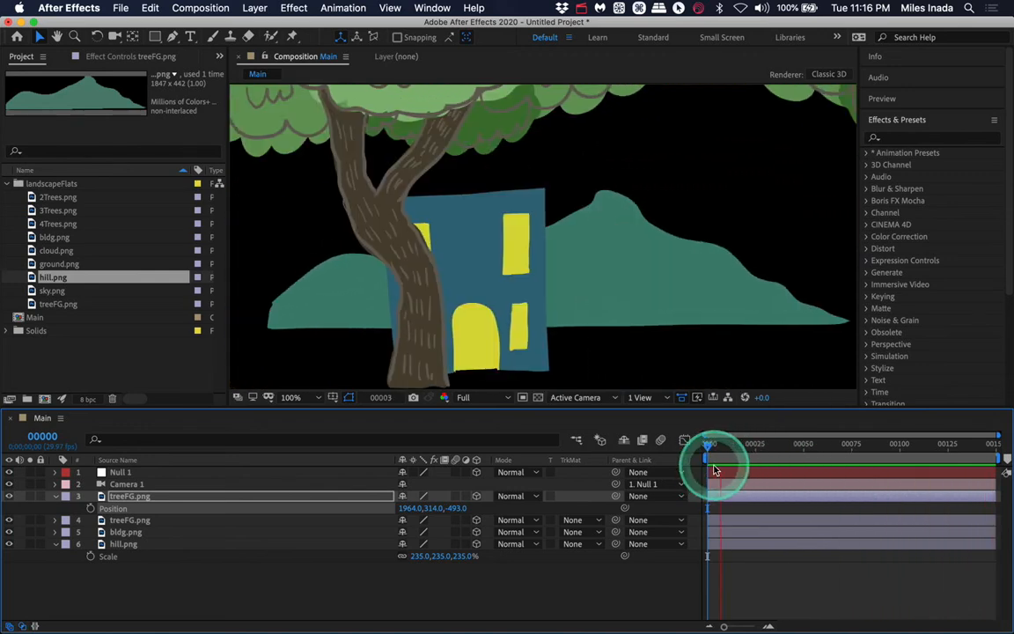
{"action": "key", "text": "space"}
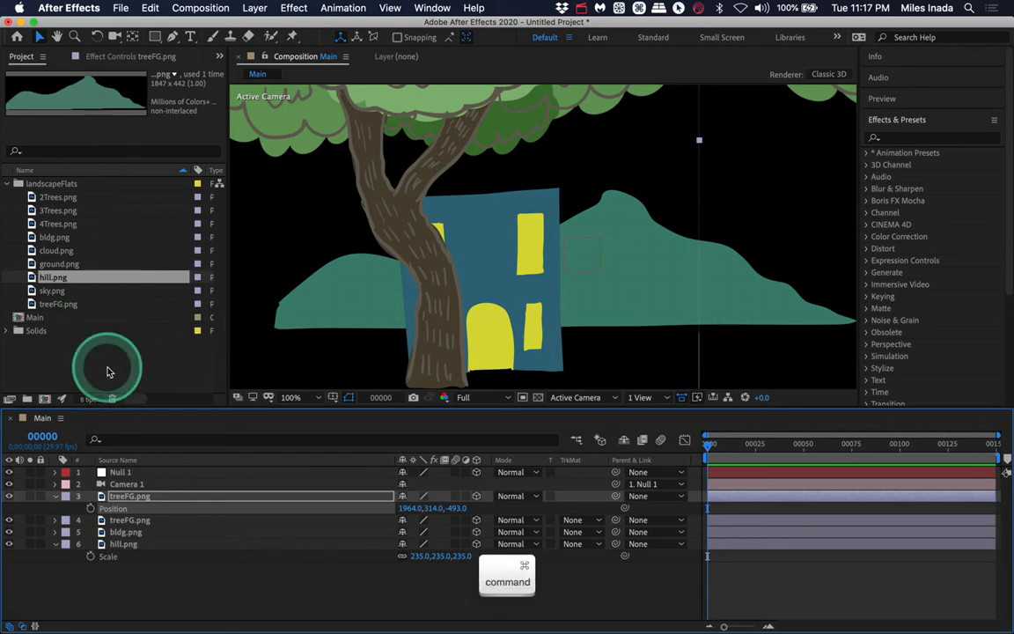
Import the video folder from MilesLandDemo into the project.
{"action": "key", "text": "super+i"}
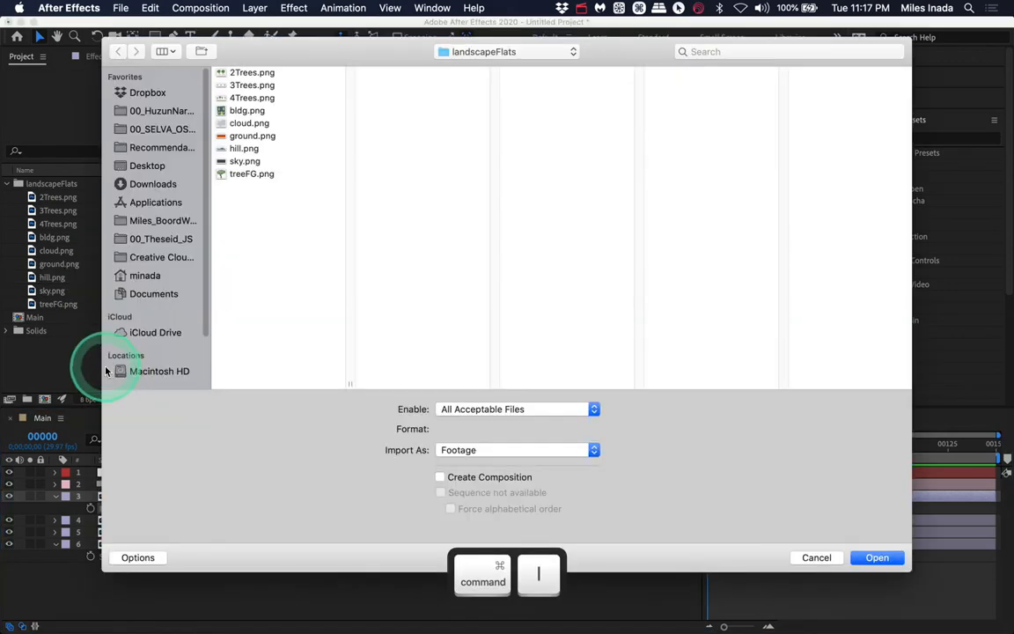
{"action": "left_click", "coordinate": [492, 52]}
{"action": "left_click", "coordinate": [484, 67]}
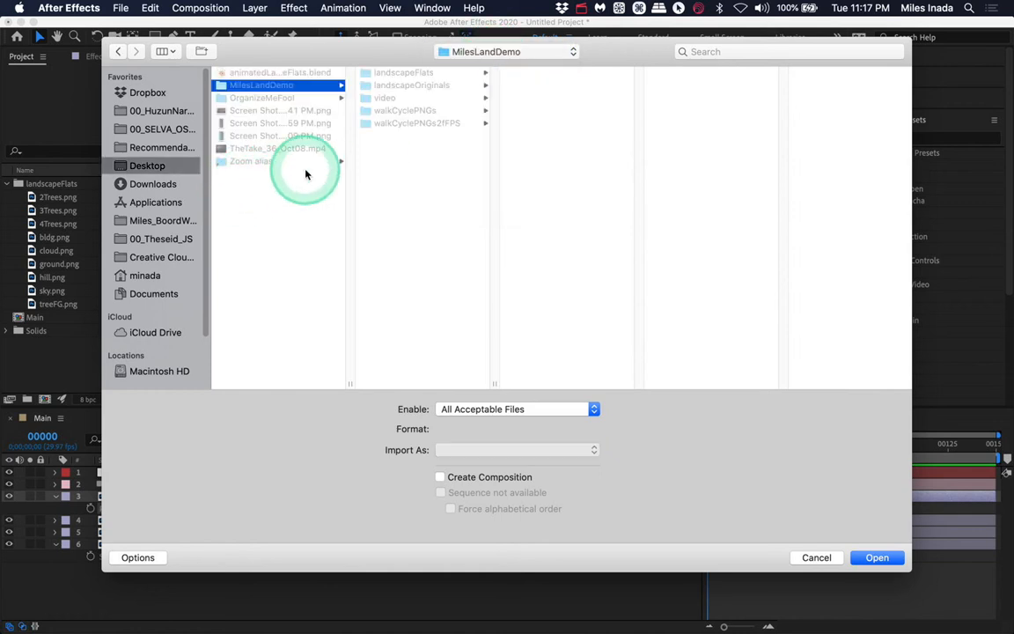
{"action": "left_click", "coordinate": [381, 99]}
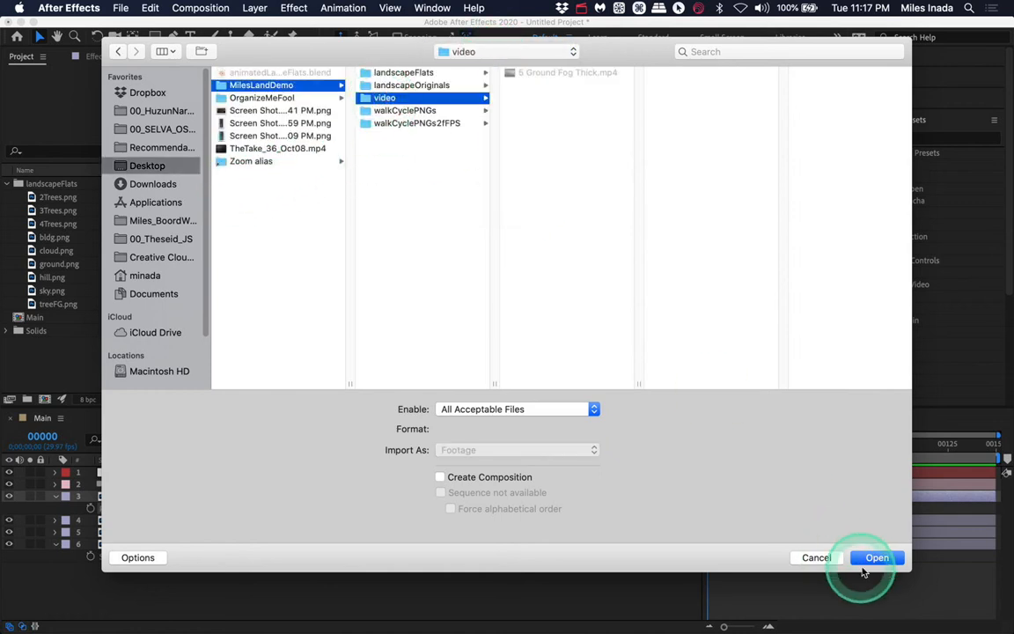
{"action": "left_click", "coordinate": [869, 558]}
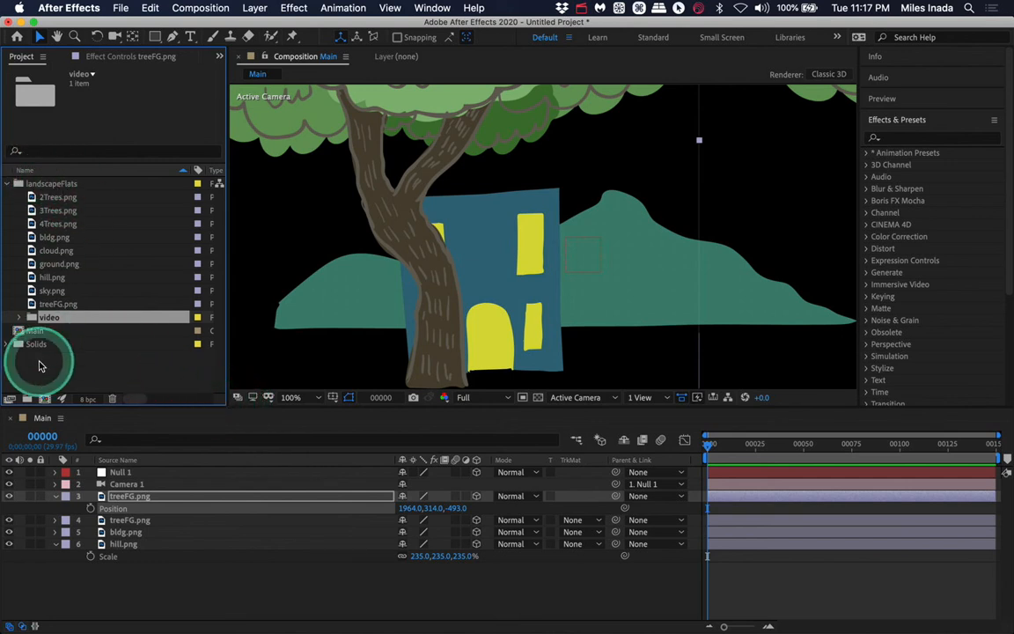
Move the video folder out of landscapeFlats and add 5 Ground Fog Thick.mp4 to Main as a 3D layer below Camera 1.
{"action": "left_click_drag", "start_coordinate": [55, 318], "coordinate": [36, 365]}
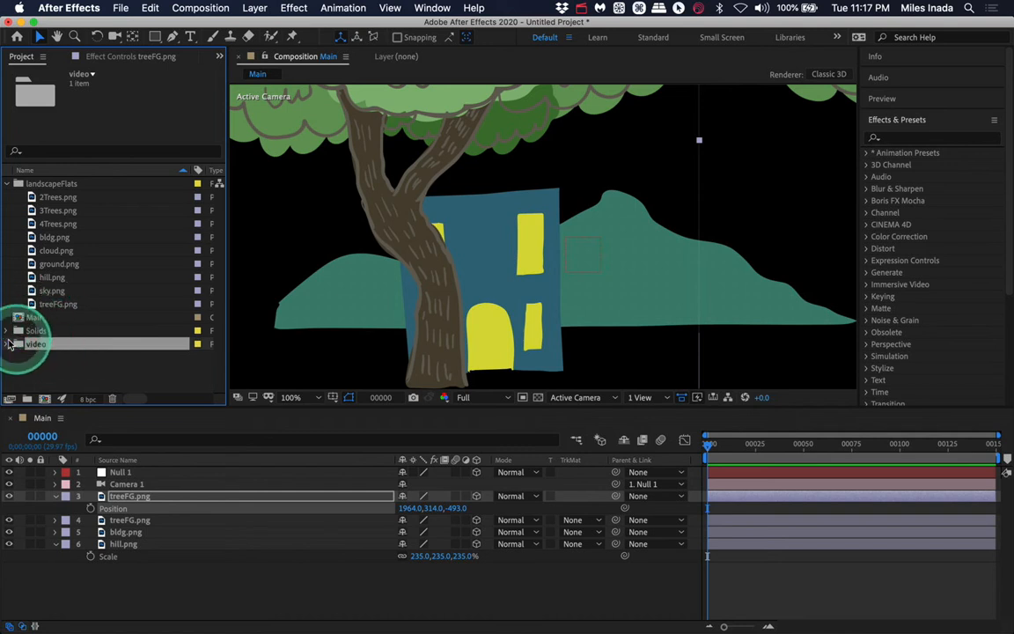
{"action": "left_click", "coordinate": [70, 358]}
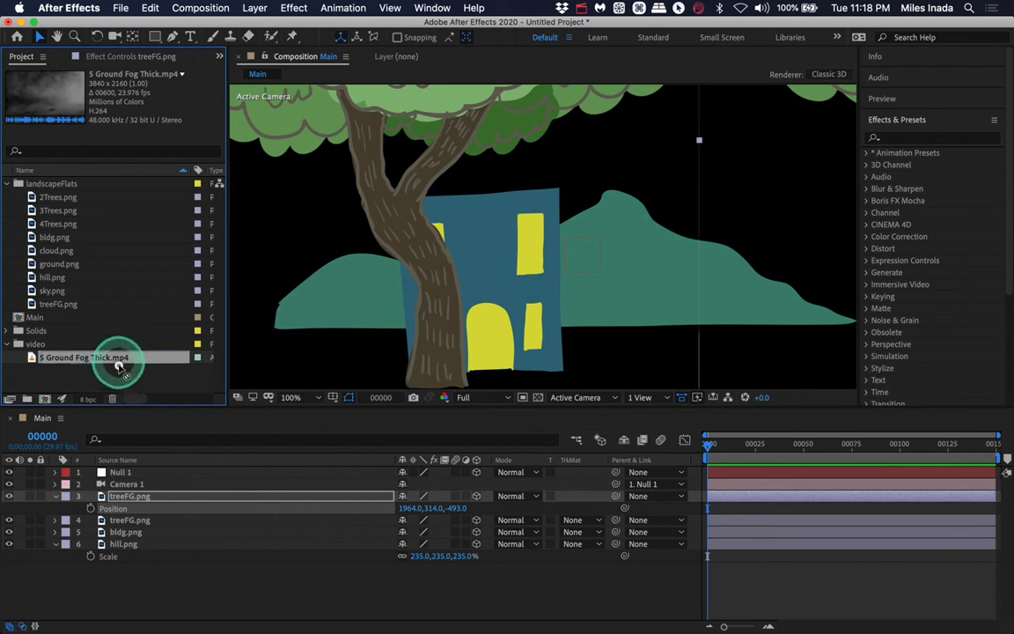
{"action": "left_click_drag", "start_coordinate": [124, 437], "coordinate": [335, 498]}
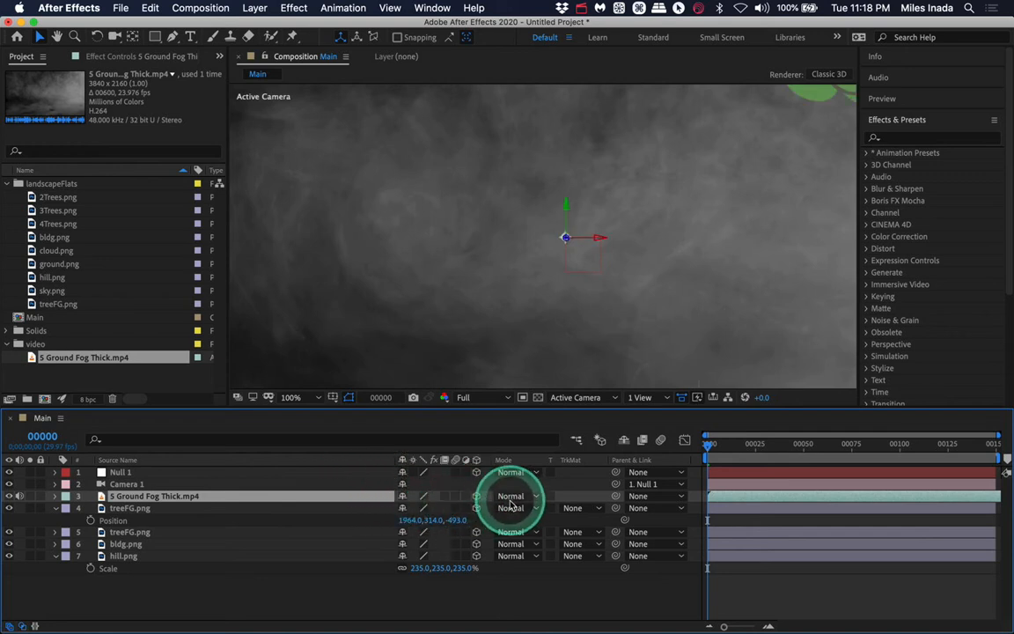
Set the 5 Ground Fog Thick.mp4 layer's blending mode to Lighten and preview the animation.
{"action": "left_click", "coordinate": [577, 267]}
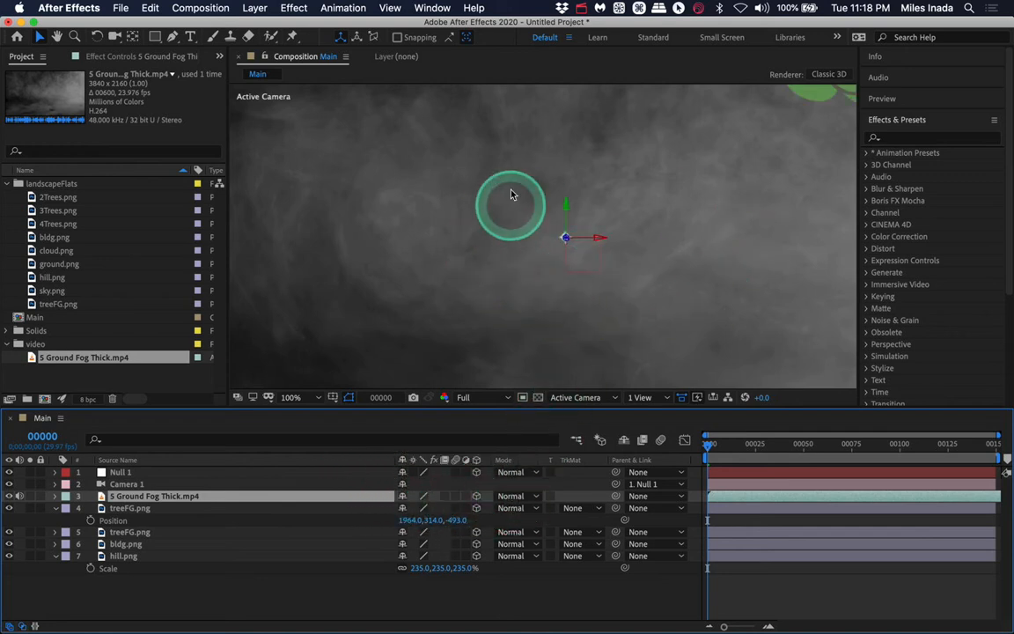
{"action": "left_click", "coordinate": [588, 222]}
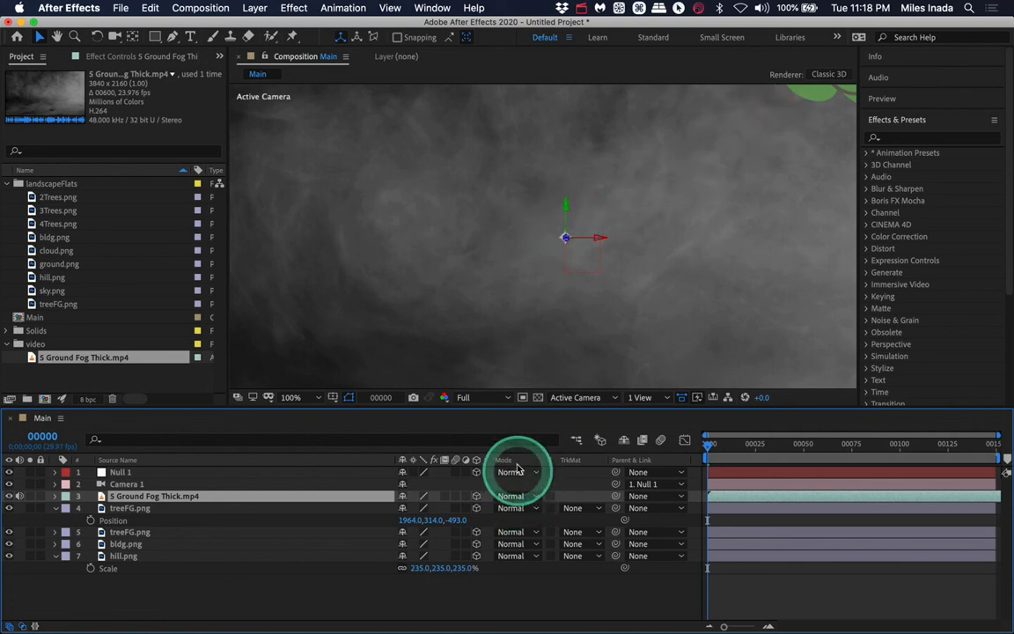
{"action": "left_click", "coordinate": [519, 499]}
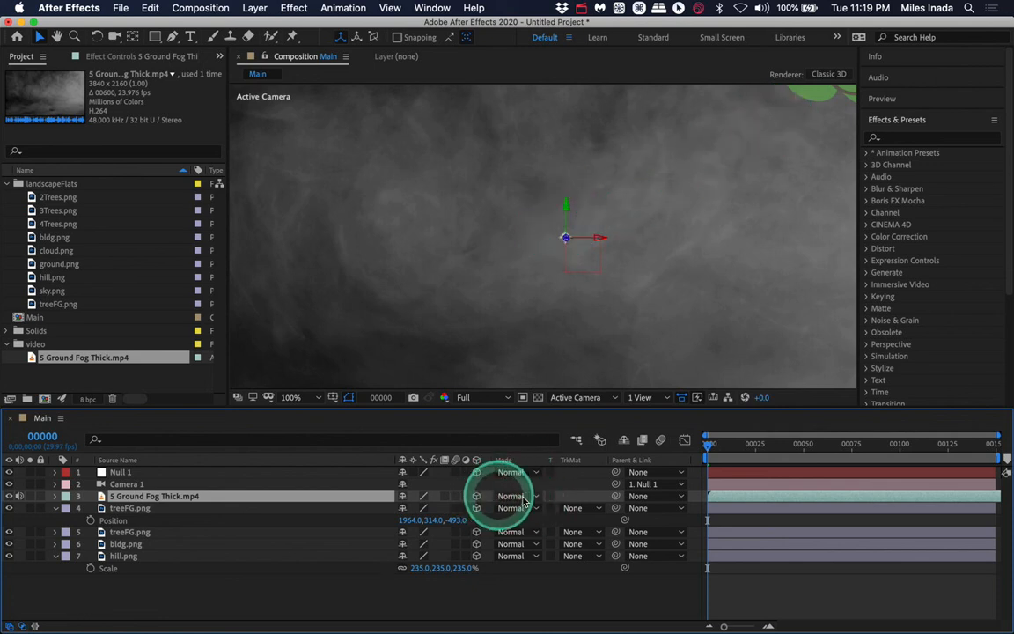
{"action": "mouse_move", "coordinate": [536, 501]}
{"action": "left_mouse_down"}
{"action": "mouse_move", "coordinate": [563, 371]}
{"action": "mouse_move", "coordinate": [552, 224]}
{"action": "left_mouse_up"}
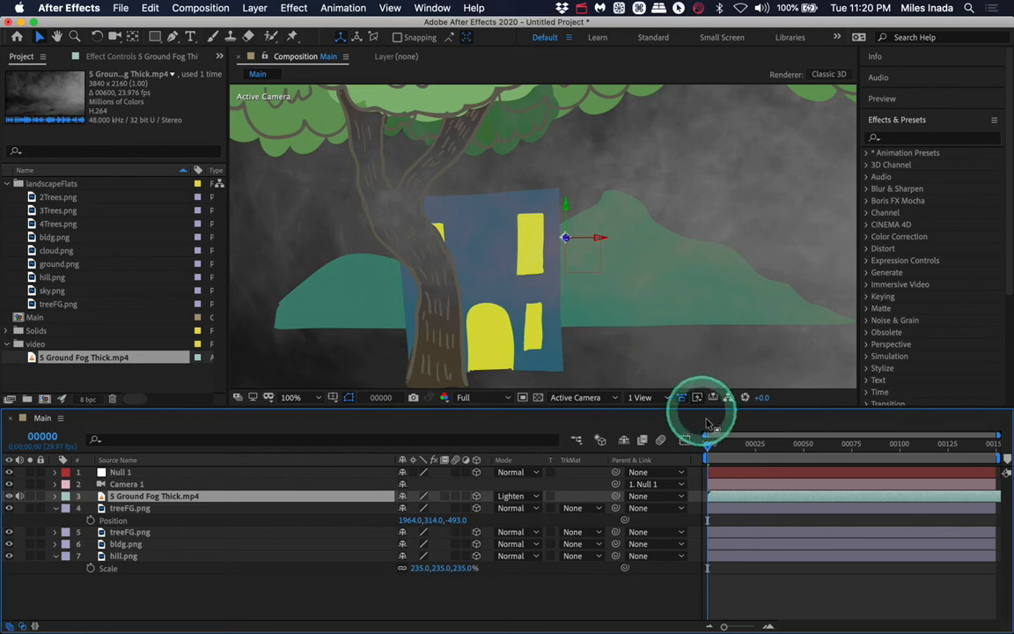
{"action": "key", "text": "space"}
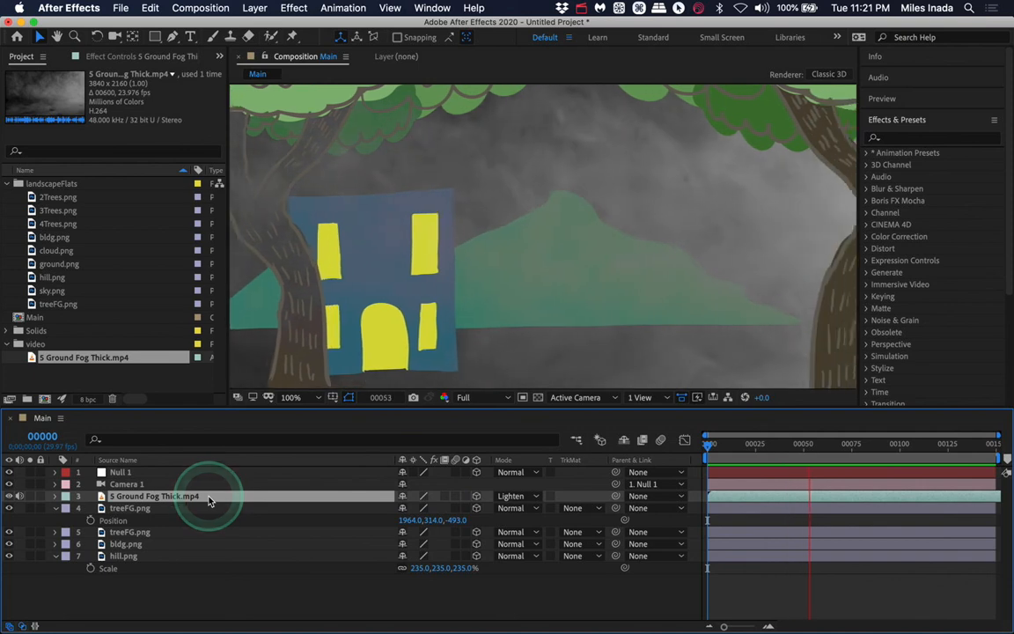
Reduce the 5 Ground Fog Thick.mp4 layer's Opacity to 38% and set its blending mode to Linear Light.
{"action": "key", "text": "t"}
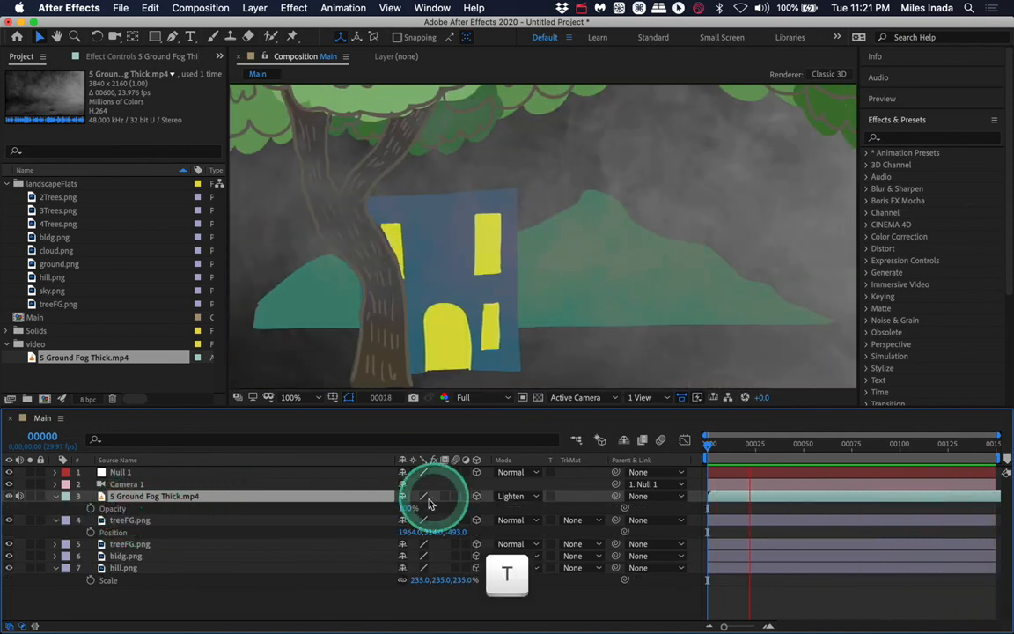
{"action": "left_click_drag", "start_coordinate": [430, 504], "coordinate": [361, 508]}
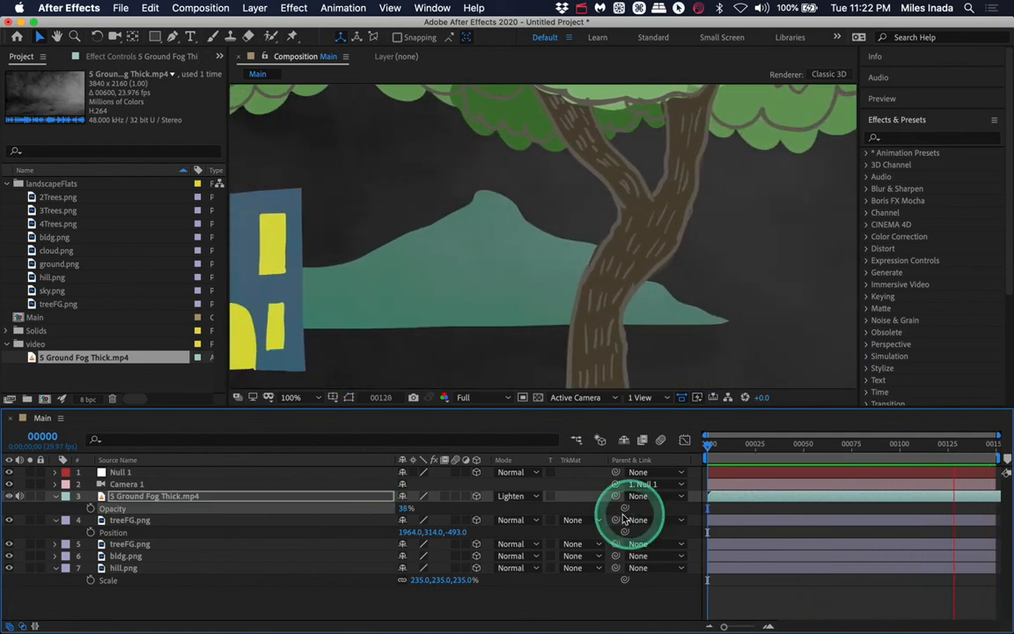
{"action": "left_click", "coordinate": [529, 496]}
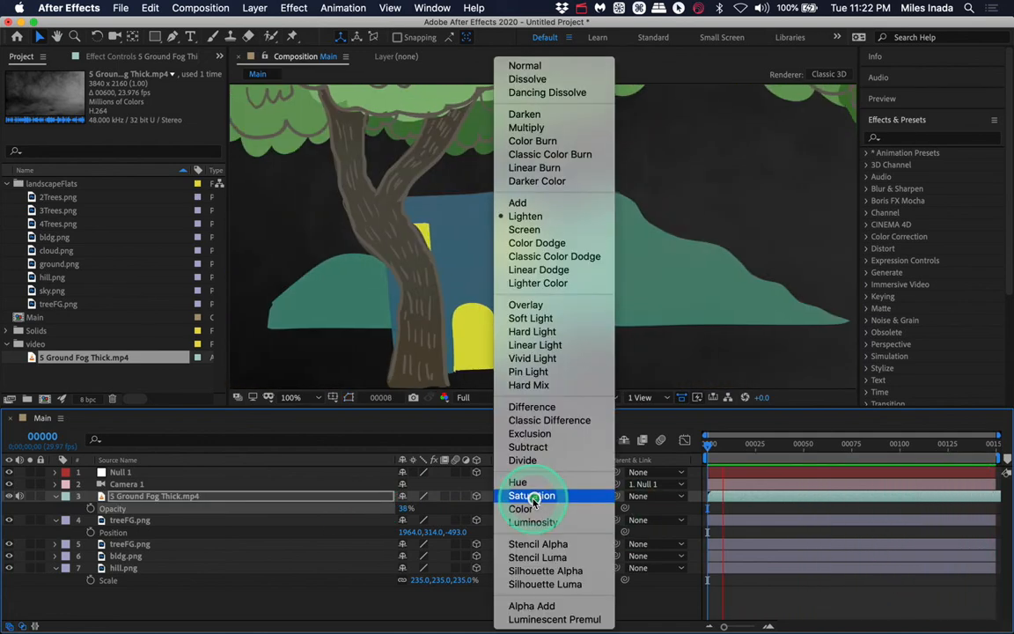
{"action": "left_click", "coordinate": [535, 345]}
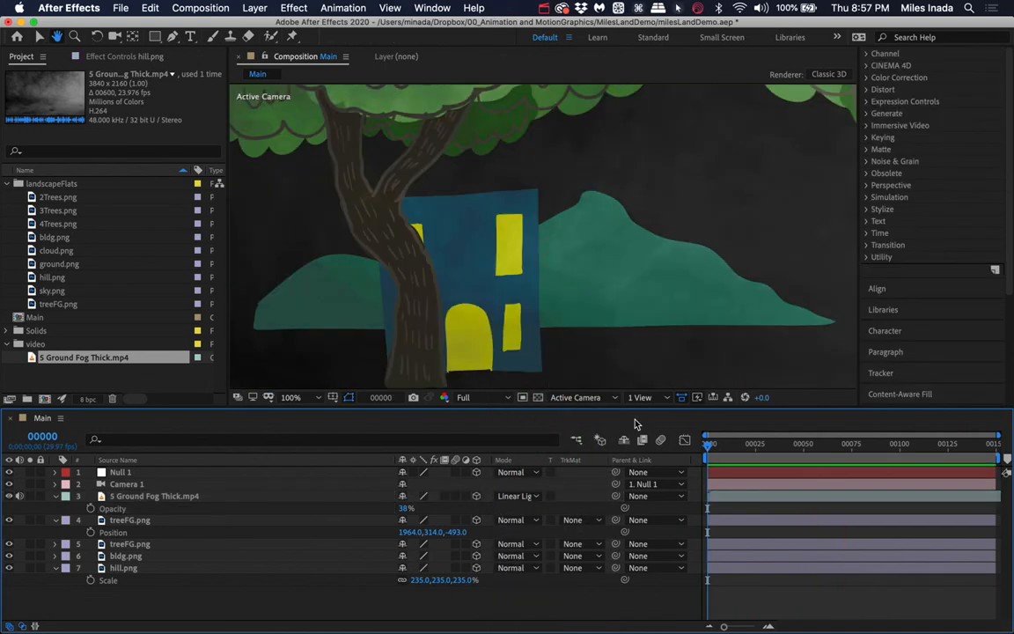